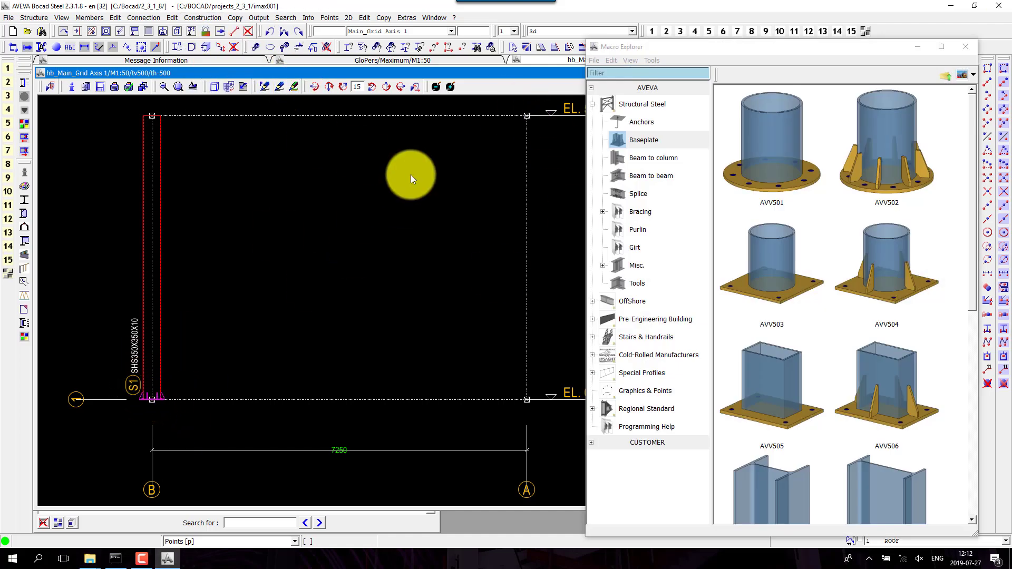
# - Open the Main_Grid Level EL. 0 view and create points on all the baseplate's bolts
pyautogui.click(376, 30)
pyautogui.click(400, 69)
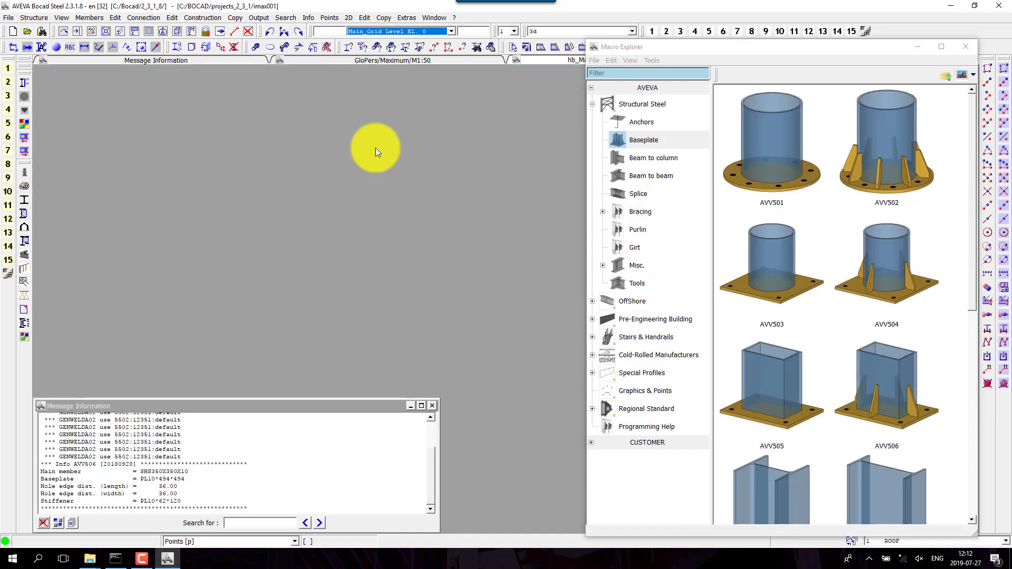
pyautogui.moveTo(93, 99); pyautogui.dragTo(196, 171)
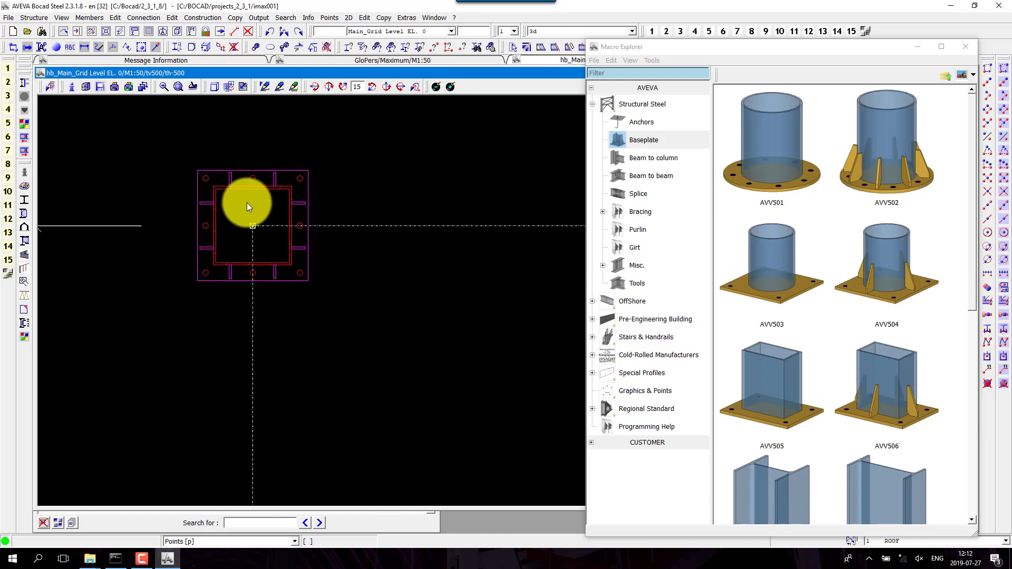
pyautogui.click(256, 238)
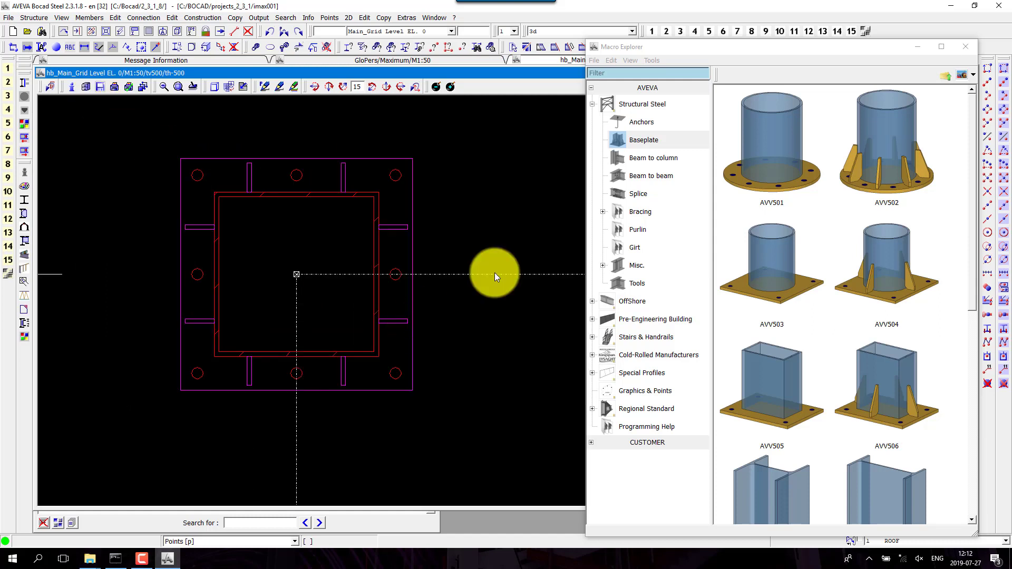
pyautogui.click(988, 315)
pyautogui.click(407, 176)
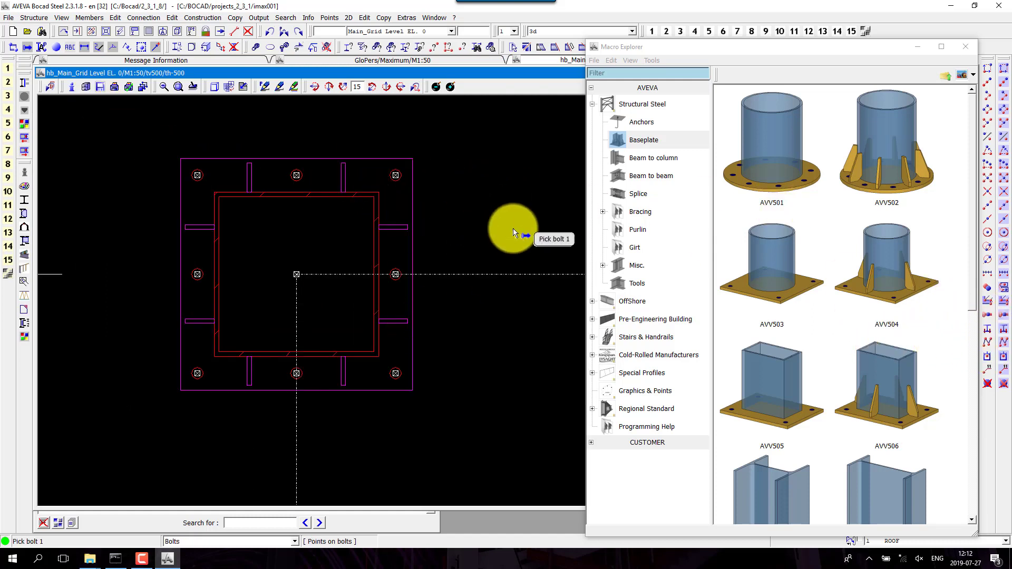
# - Start the fully threaded straight anchor macro AVV705 from the structural steel anchors
pyautogui.click(639, 122)
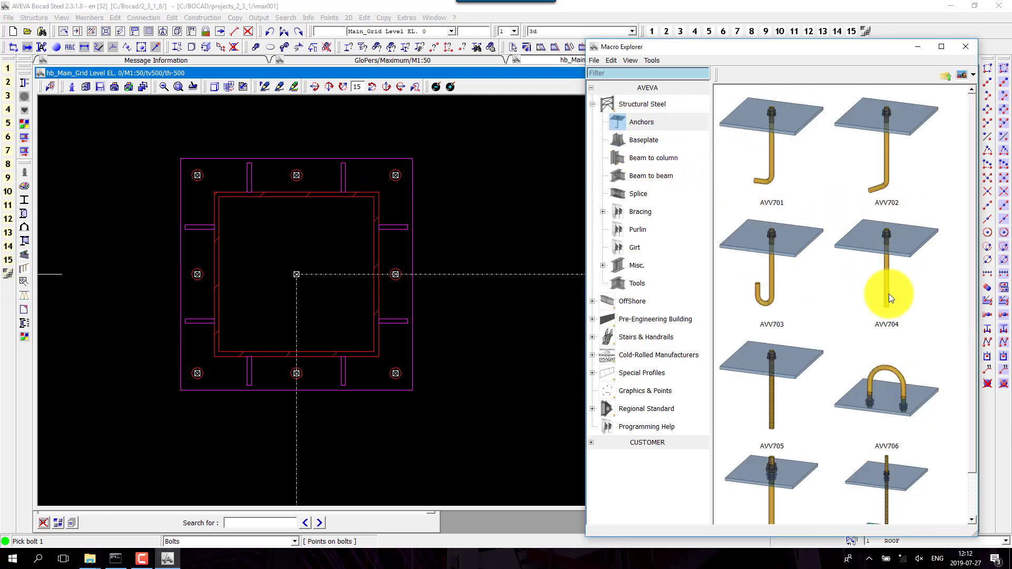
pyautogui.scroll(-2, 866, 273)
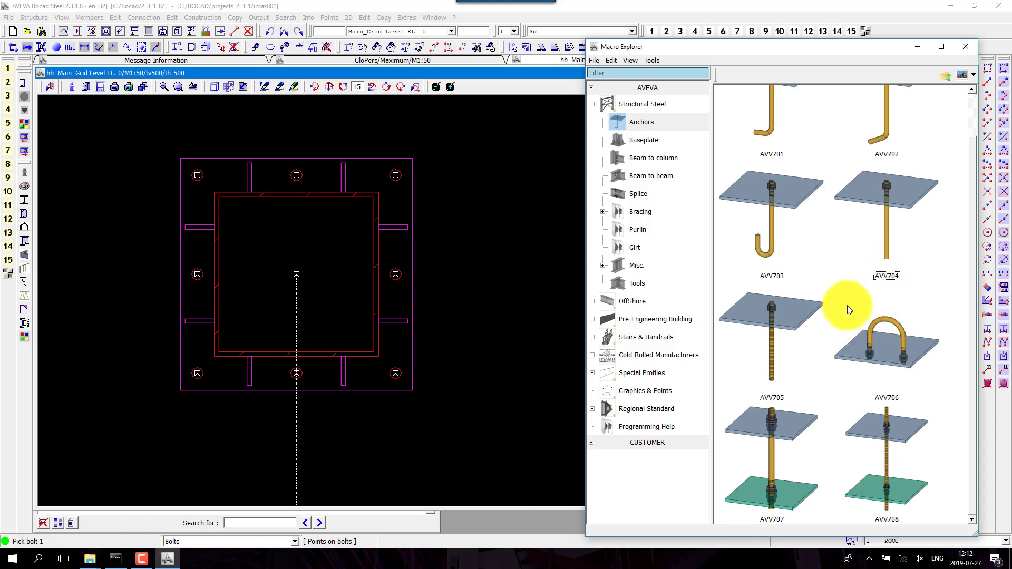
pyautogui.click(788, 325)
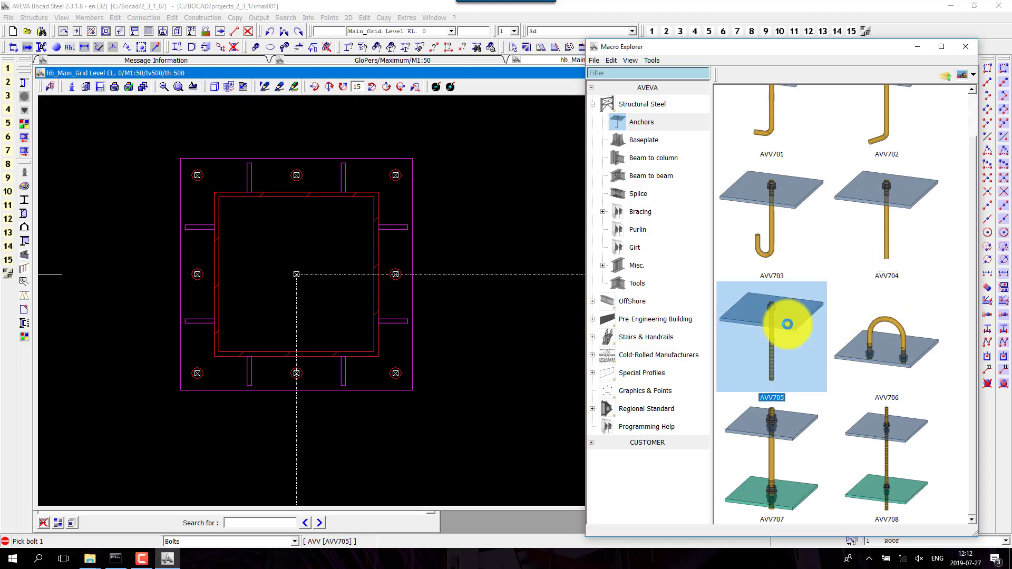
pyautogui.doubleClick(788, 324)
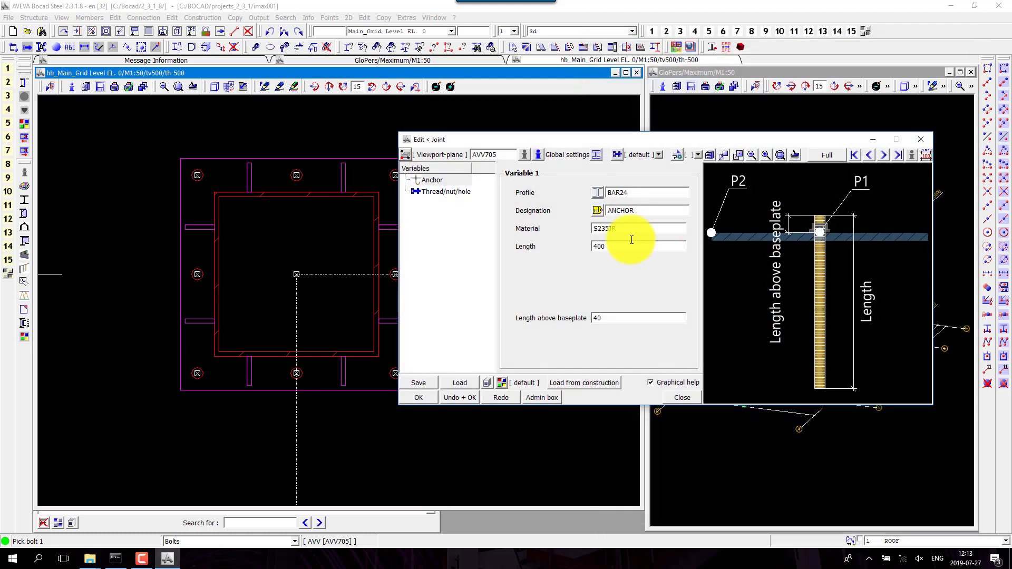
# - Configure the anchor with profile BAR20, material S275, length 650 and length above baseplate 60, and accept the settings
pyautogui.moveTo(622, 191); pyautogui.dragTo(637, 195)
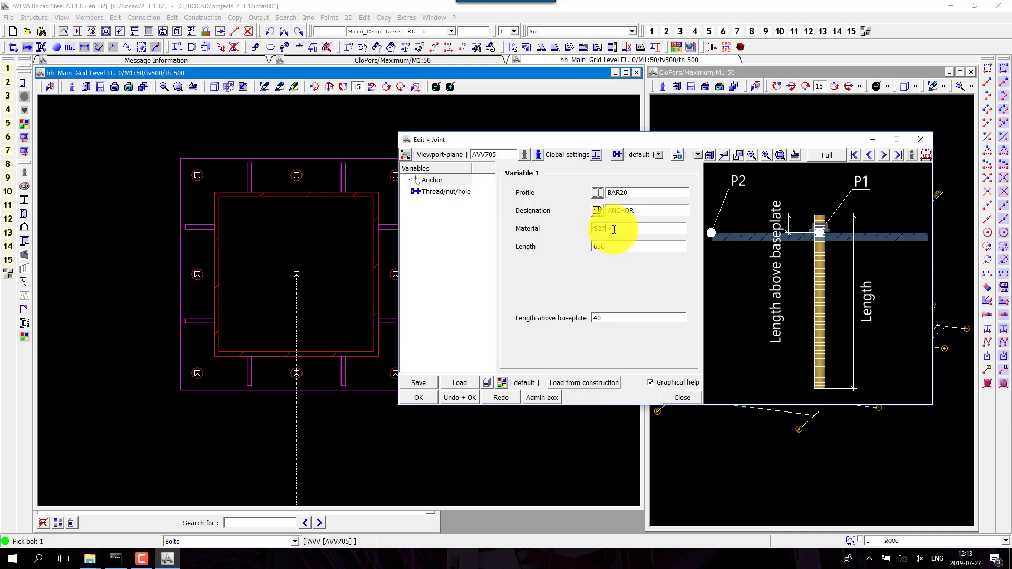
pyautogui.click(616, 316)
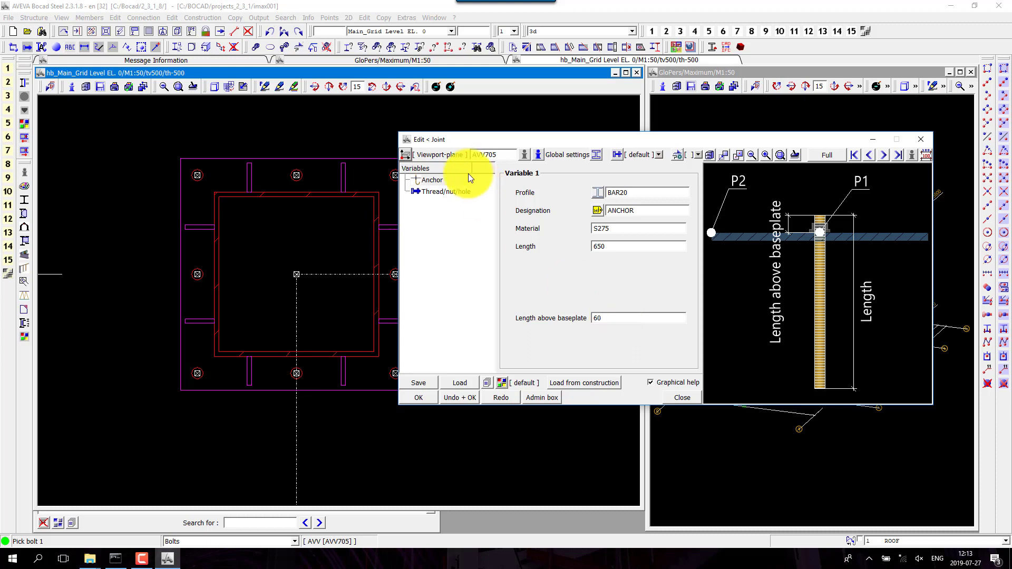
pyautogui.click(439, 191)
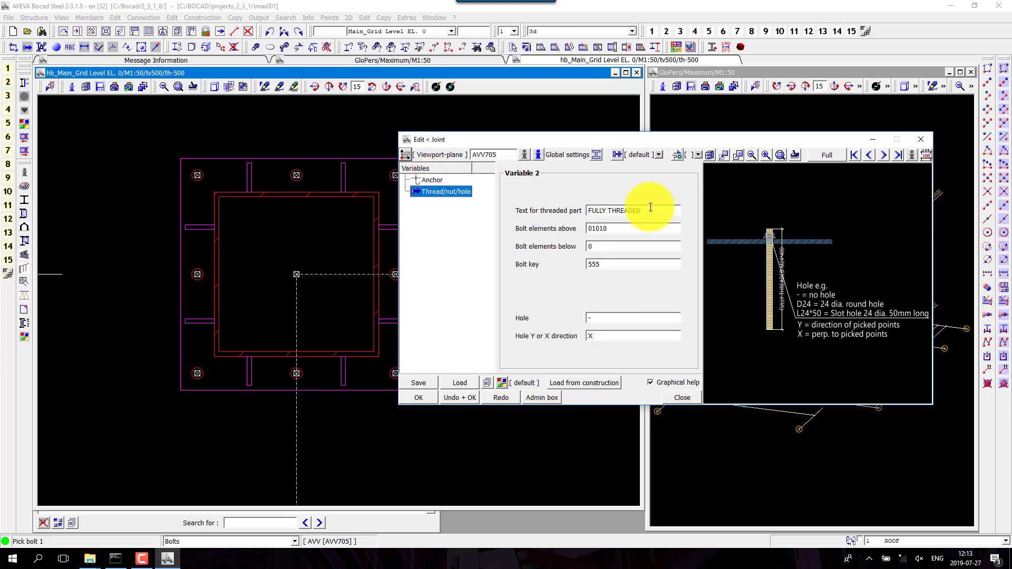
pyautogui.click(425, 395)
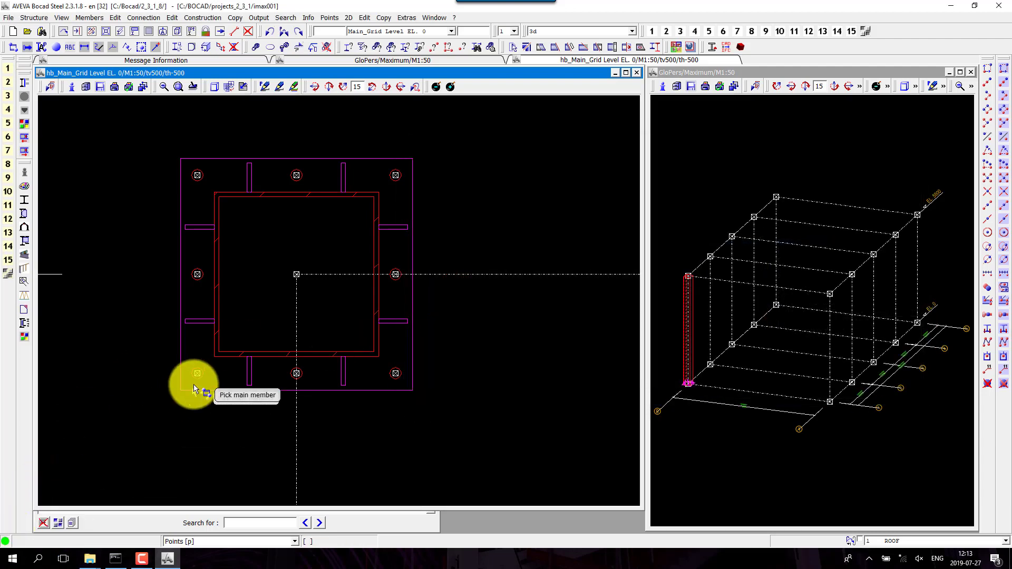
# - Place an anchor on the baseplate at its lower-left bolt hole, using the lower-middle hole as direction, and inspect it in 3D
pyautogui.click(218, 394)
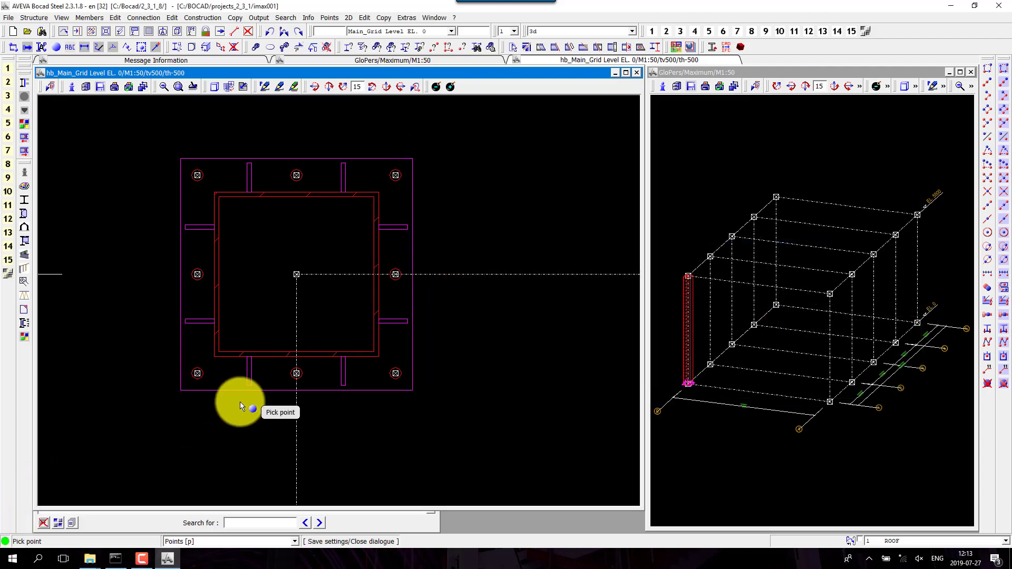
pyautogui.click(209, 380)
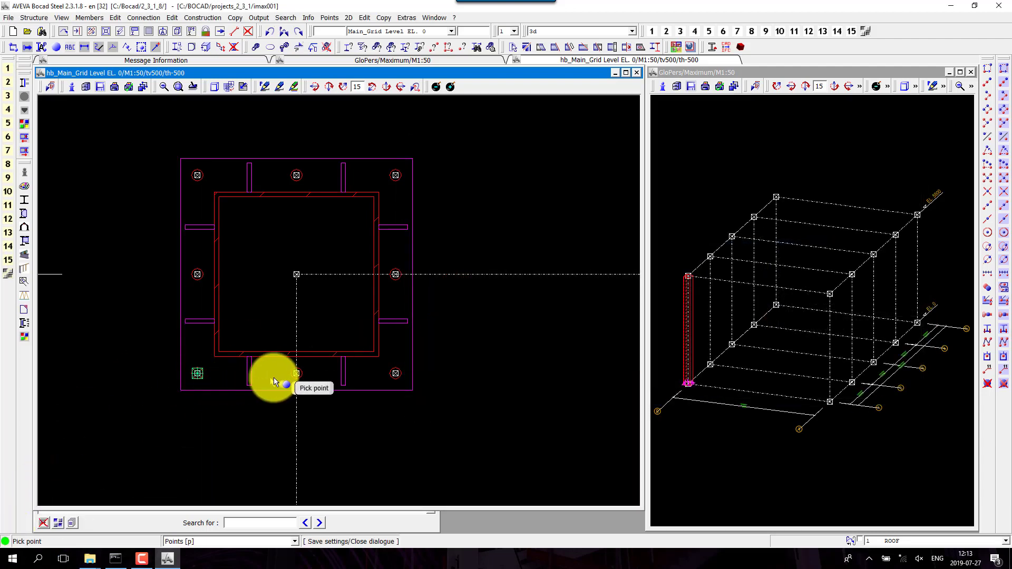
pyautogui.click(321, 378)
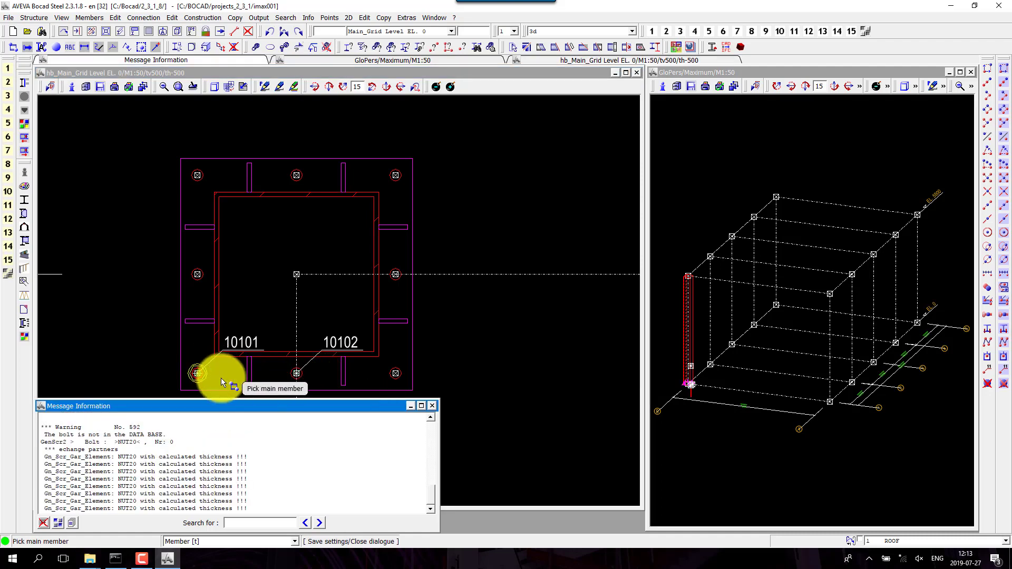
pyautogui.scroll(5, 690, 385)
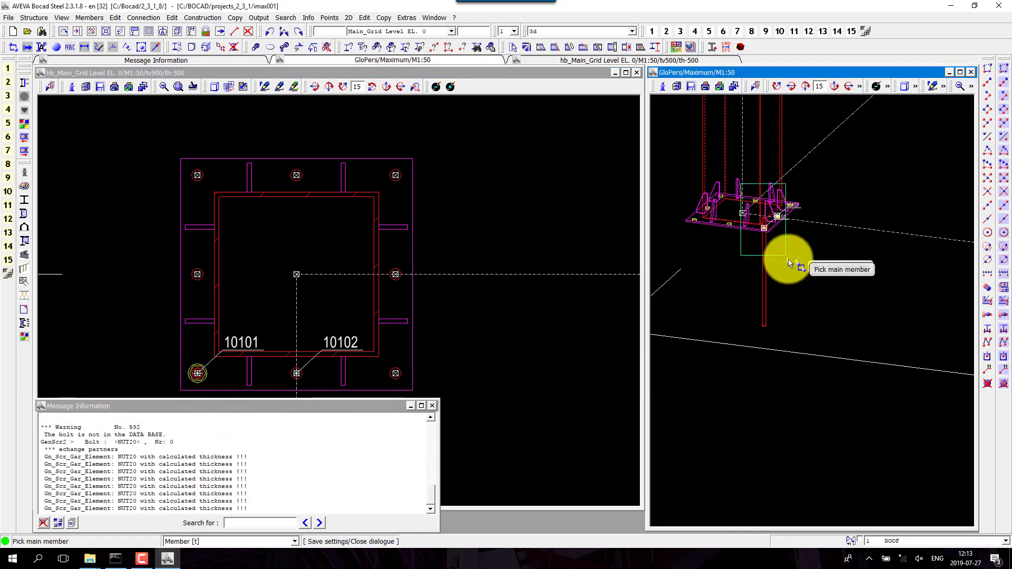
pyautogui.scroll(-5, 830, 275)
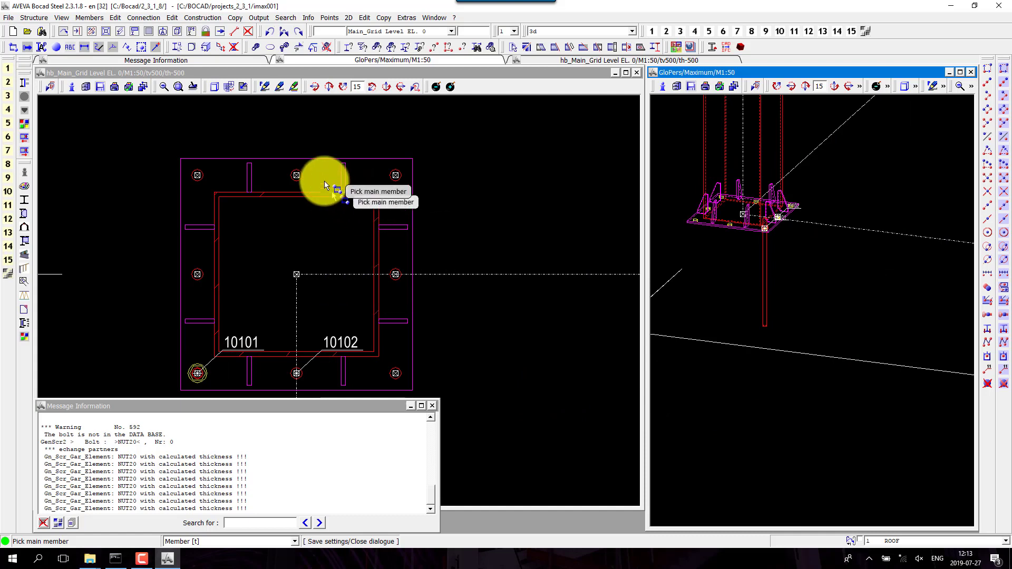
# - Place the same anchor at the baseplate's lower-middle, lower-right, right-middle and upper-right bolt holes
pyautogui.click(313, 161)
pyautogui.click(391, 374)
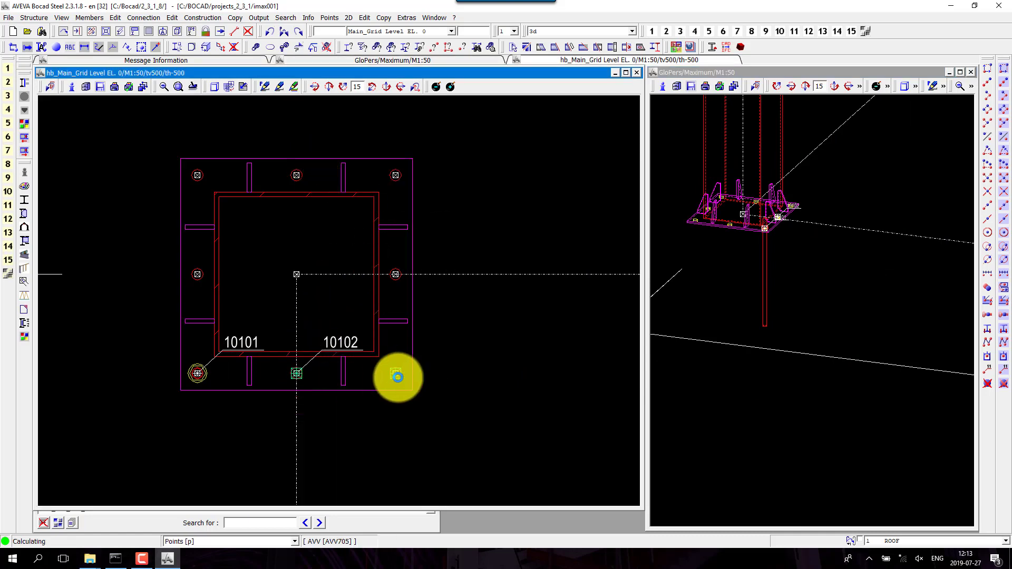
pyautogui.click(400, 290)
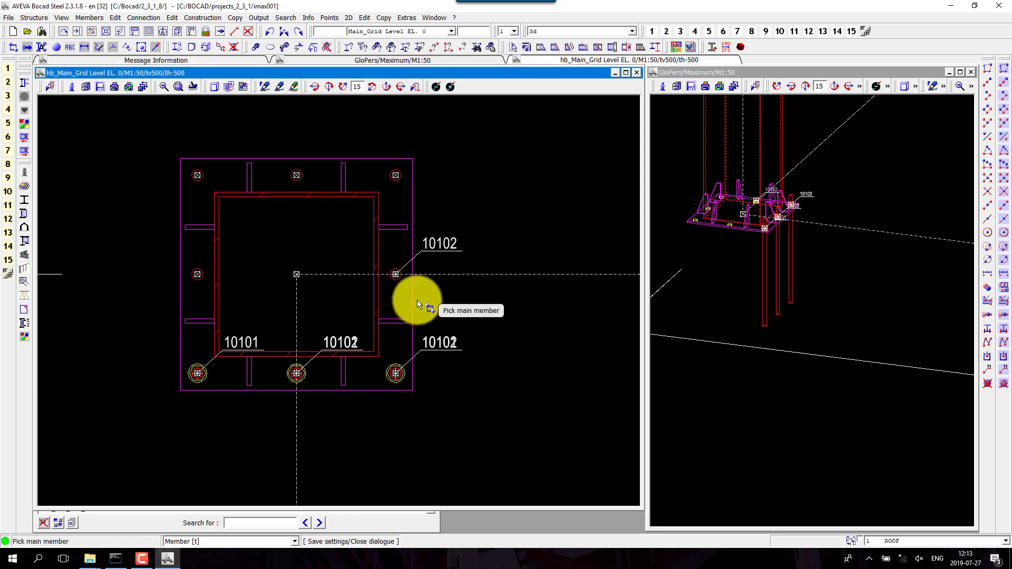
pyautogui.click(416, 295)
pyautogui.click(399, 176)
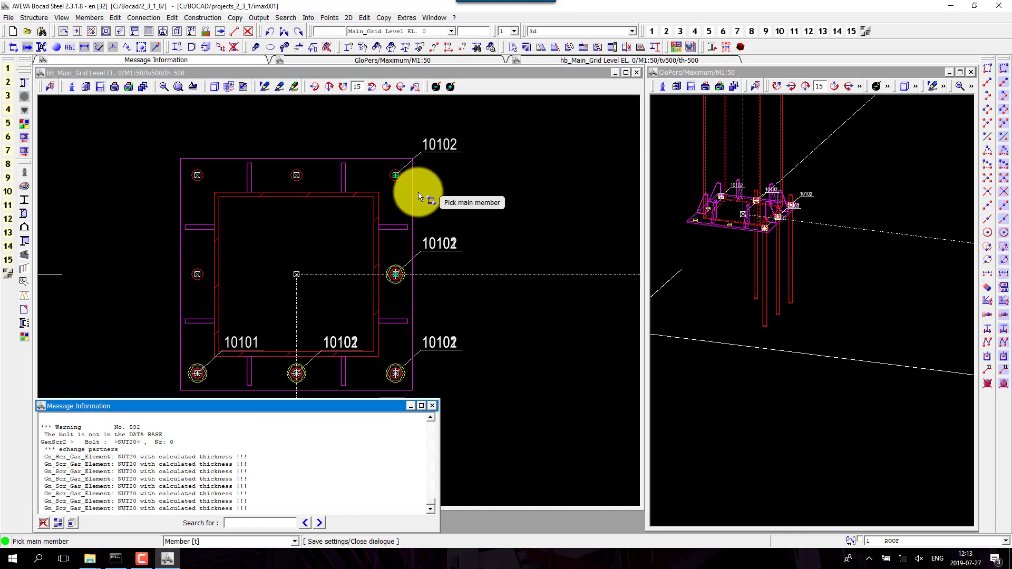
pyautogui.click(417, 192)
pyautogui.click(308, 174)
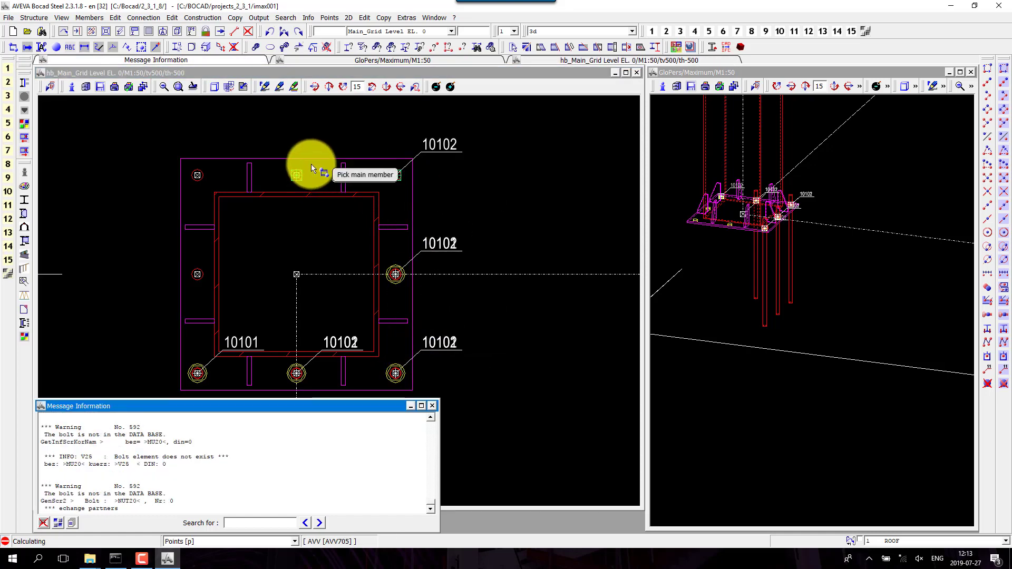
# - Place the same anchor at the upper-middle, upper-left and left-middle bolt holes, and clear the message log
pyautogui.click(312, 161)
pyautogui.click(188, 173)
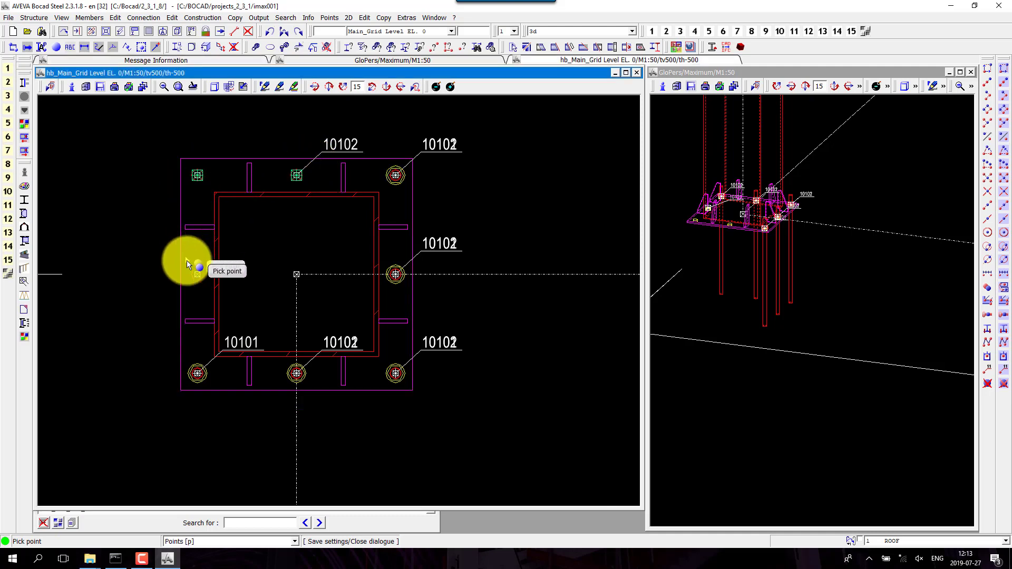
pyautogui.click(189, 269)
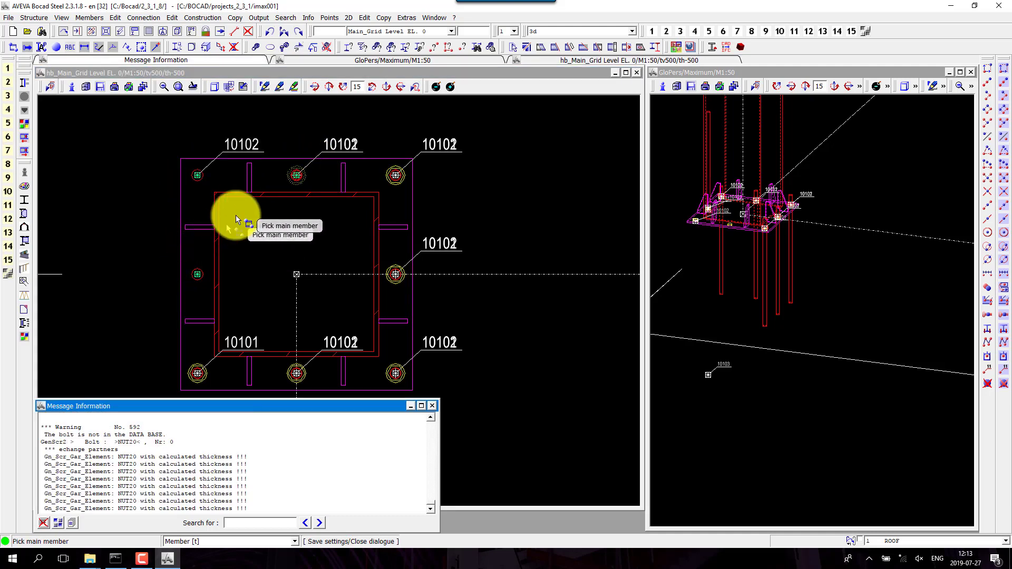
pyautogui.click(238, 157)
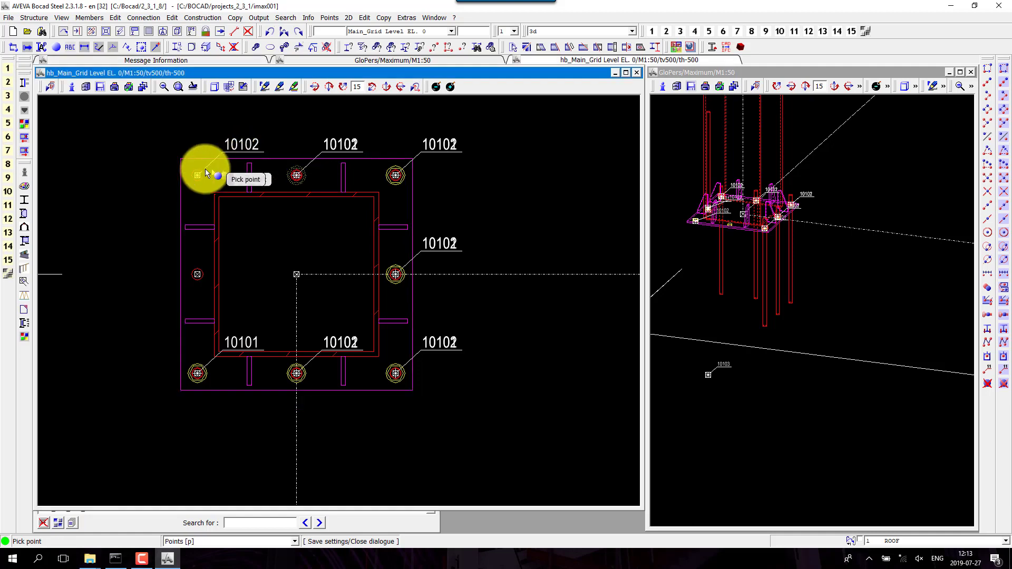
pyautogui.click(180, 267)
pyautogui.click(181, 259)
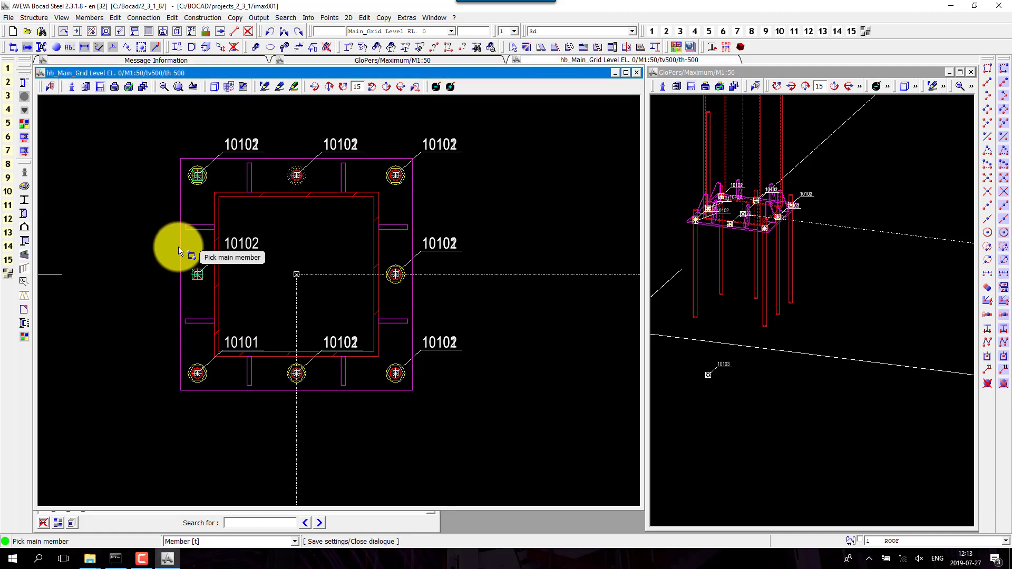
pyautogui.click(204, 376)
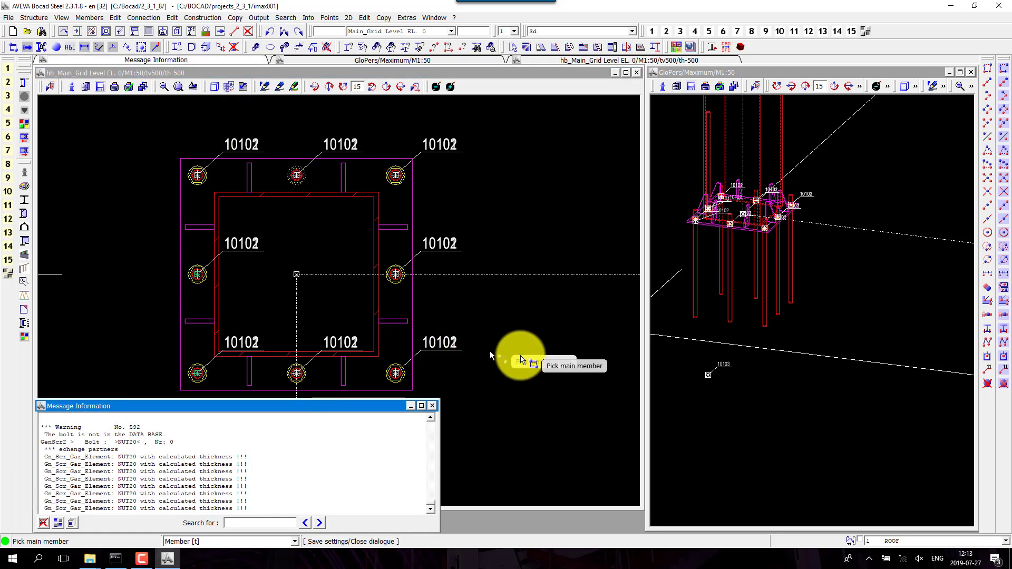
pyautogui.click(43, 523)
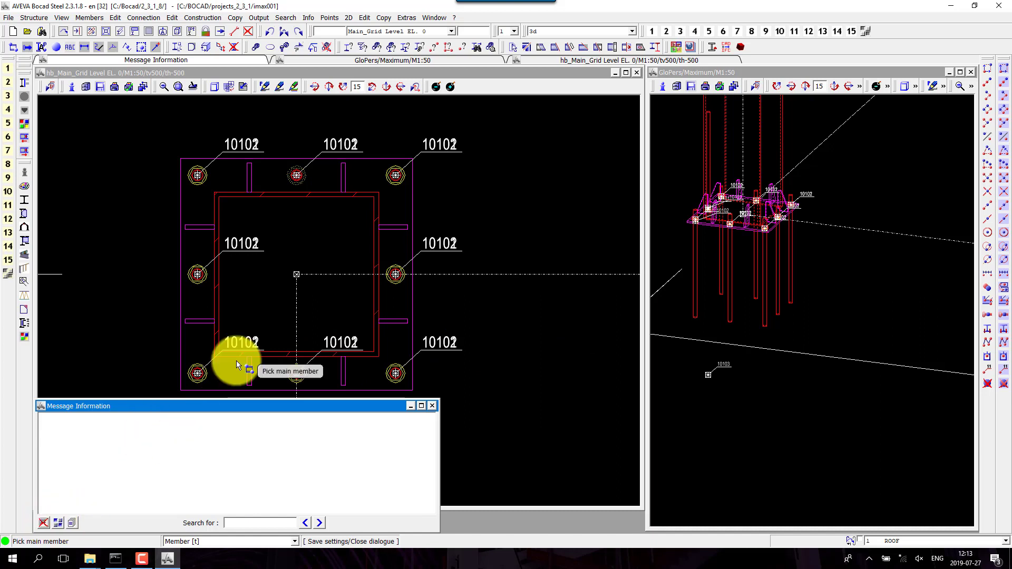
pyautogui.click(401, 74)
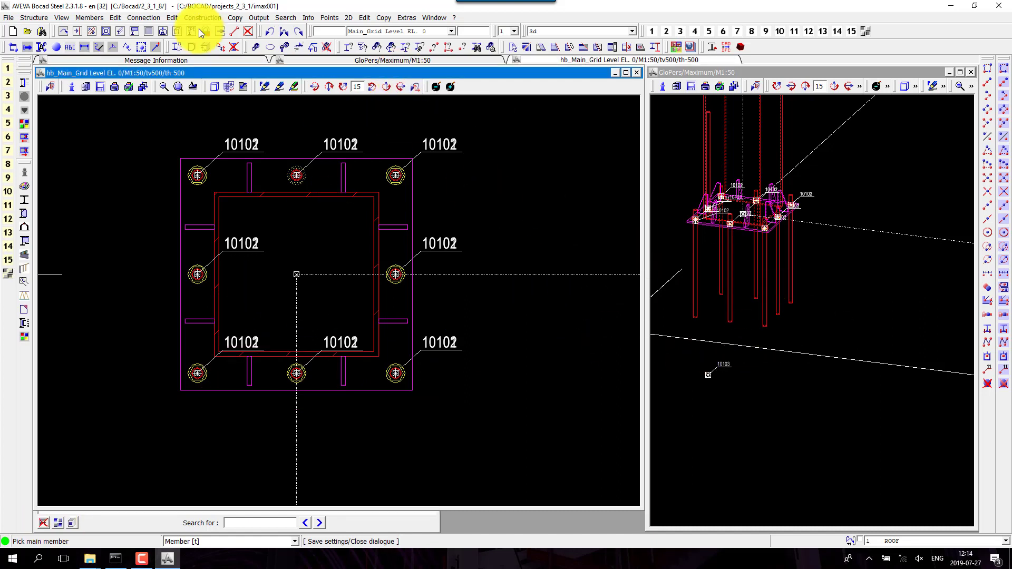
pyautogui.click(90, 18)
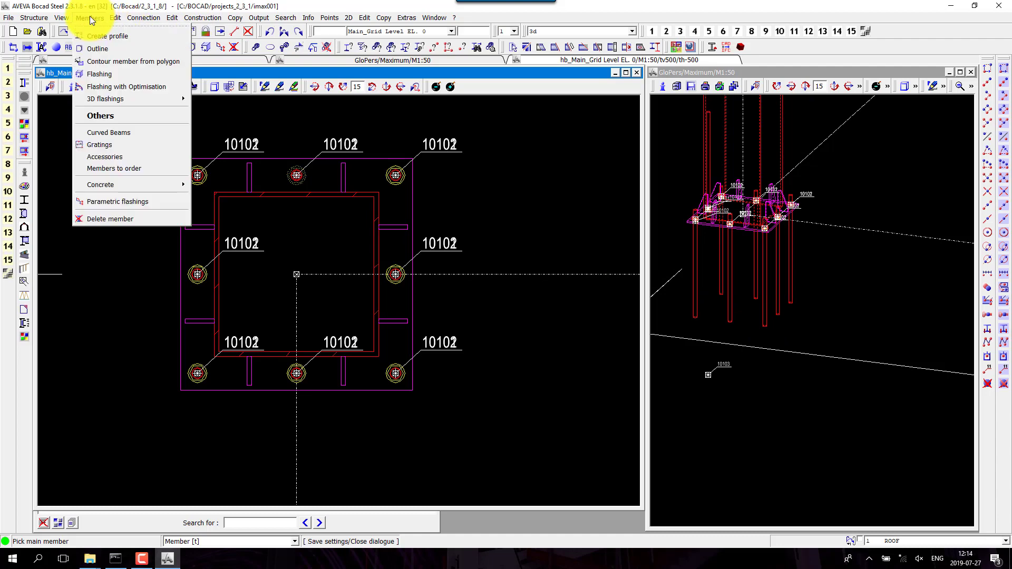
pyautogui.click(111, 49)
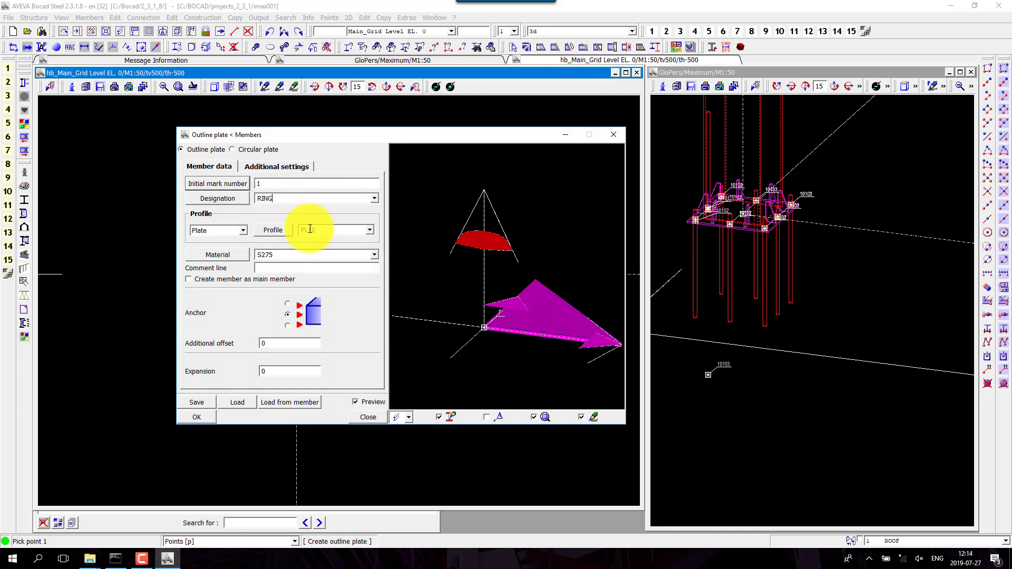
pyautogui.moveTo(310, 229); pyautogui.dragTo(341, 237)
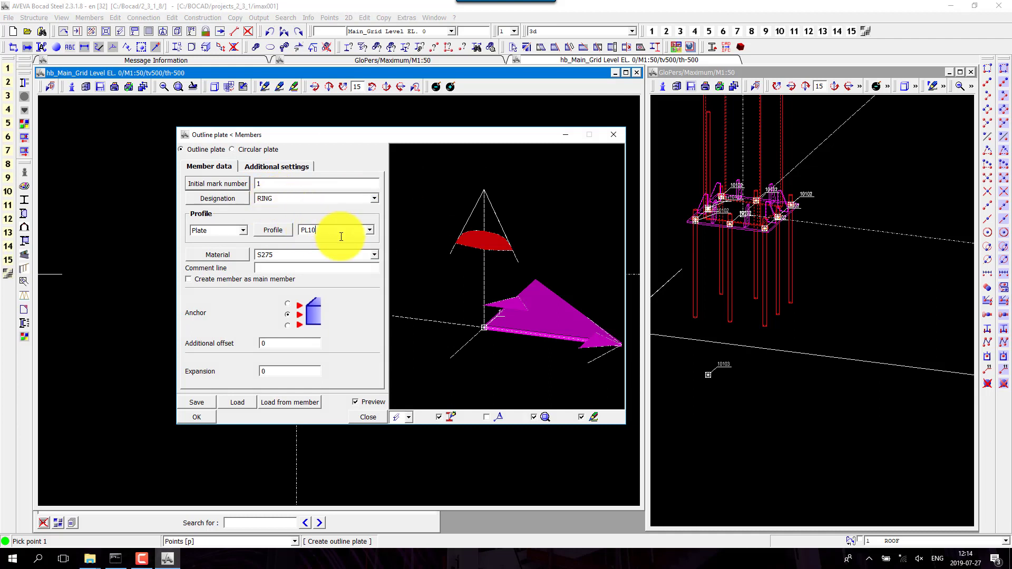
pyautogui.click(289, 304)
pyautogui.click(276, 343)
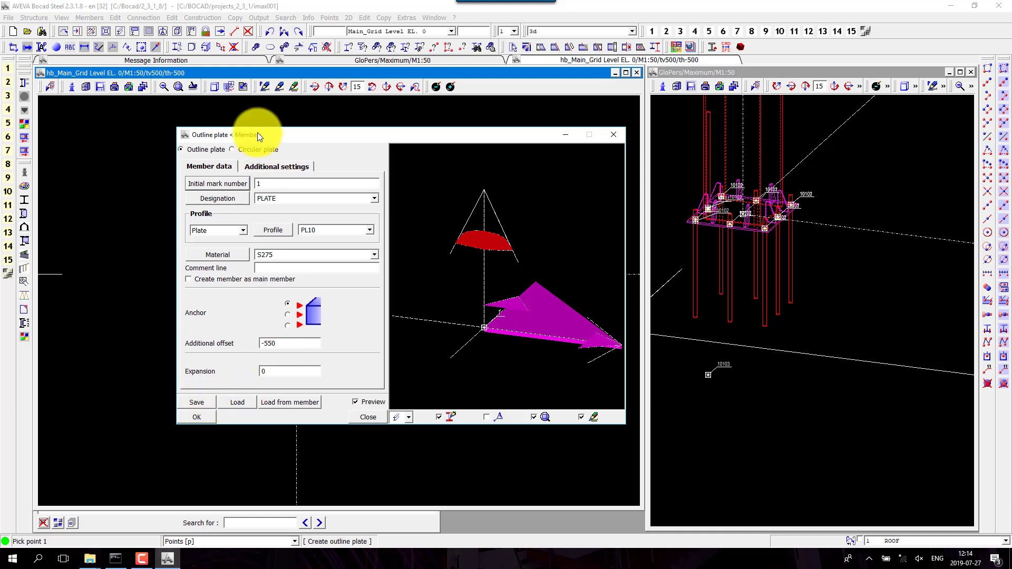
pyautogui.click(251, 151)
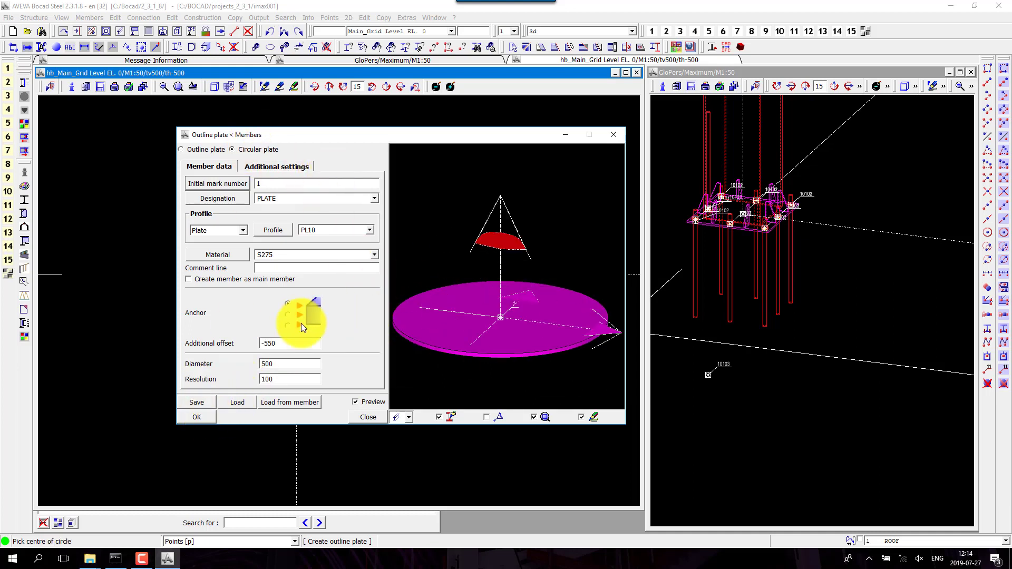
pyautogui.tripleClick(288, 347)
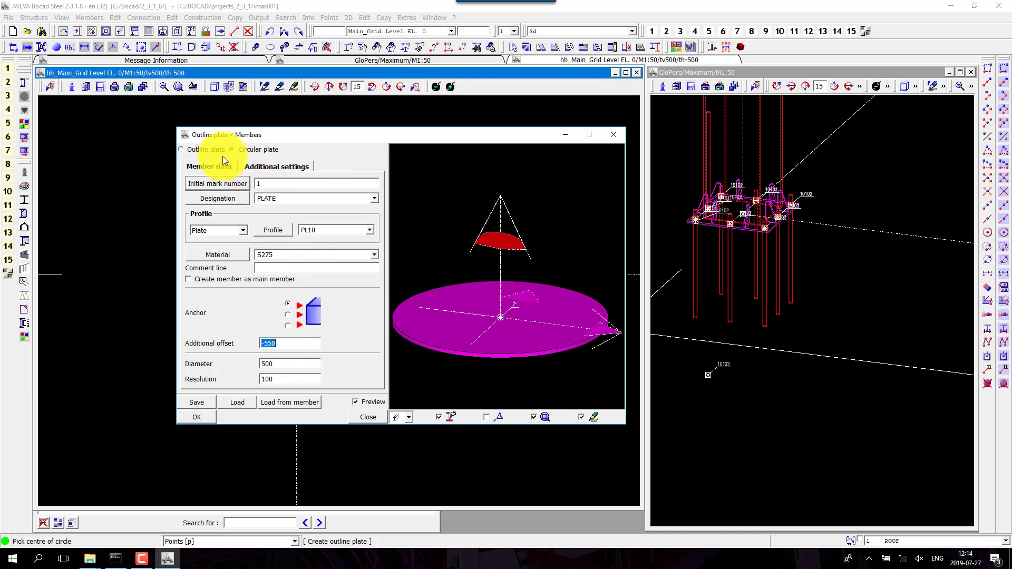
pyautogui.click(609, 133)
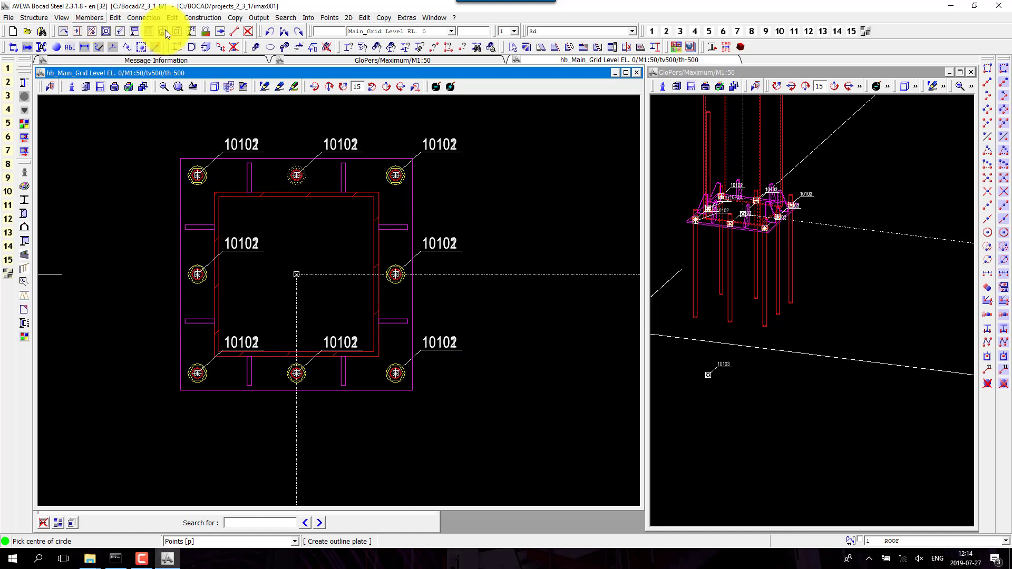
# - Add four offset points, with Z coordinates, in a square around the baseplate's lower-right bolt hole
pyautogui.click(988, 69)
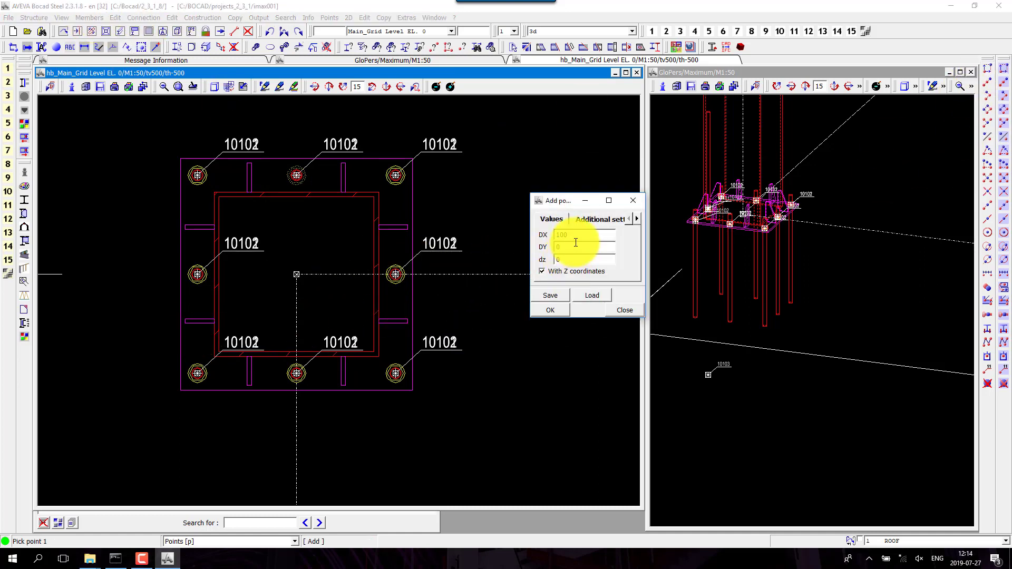
pyautogui.doubleClick(577, 233)
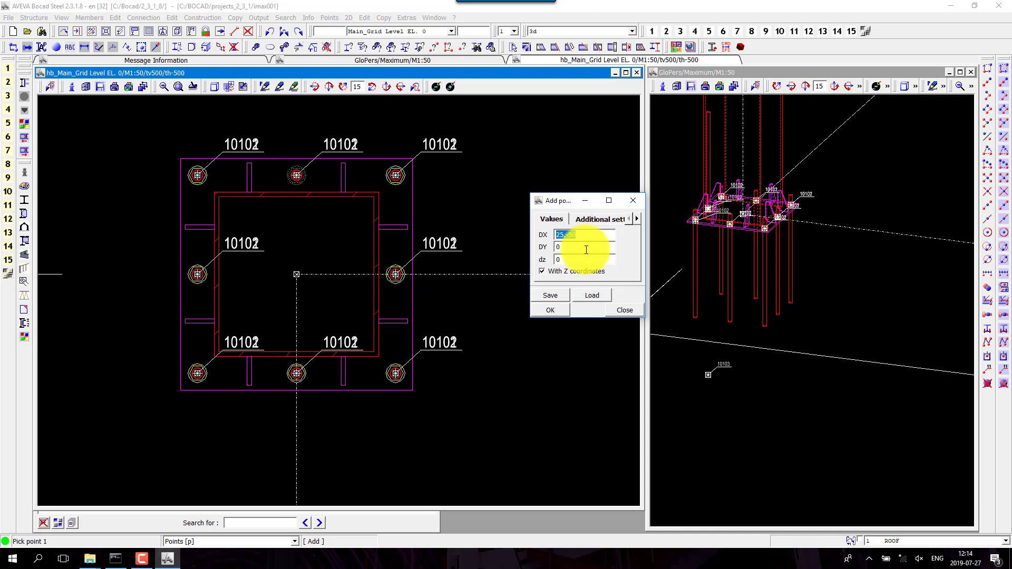
pyautogui.click(551, 310)
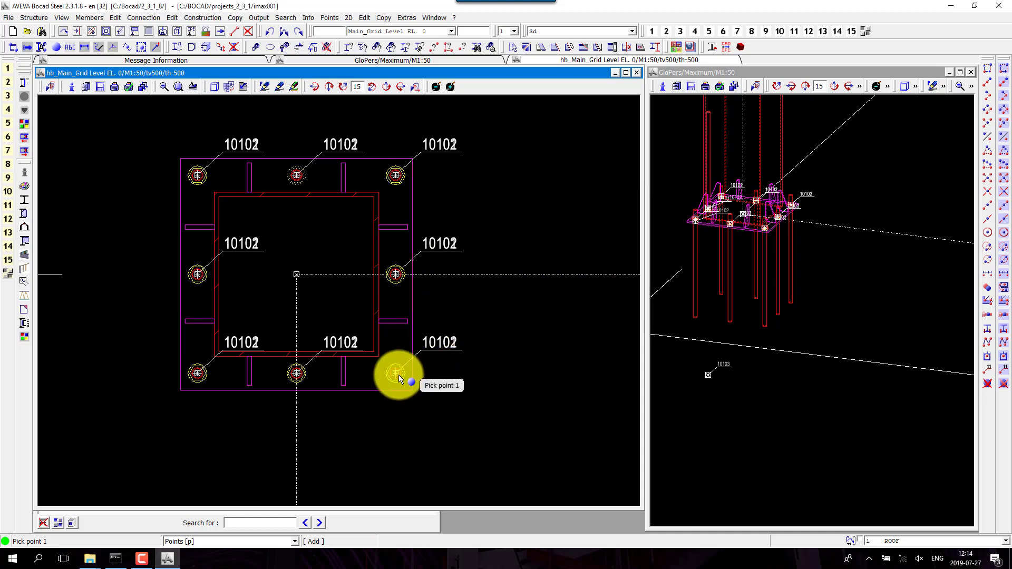
pyautogui.moveTo(343, 331); pyautogui.dragTo(438, 422, button='middle')
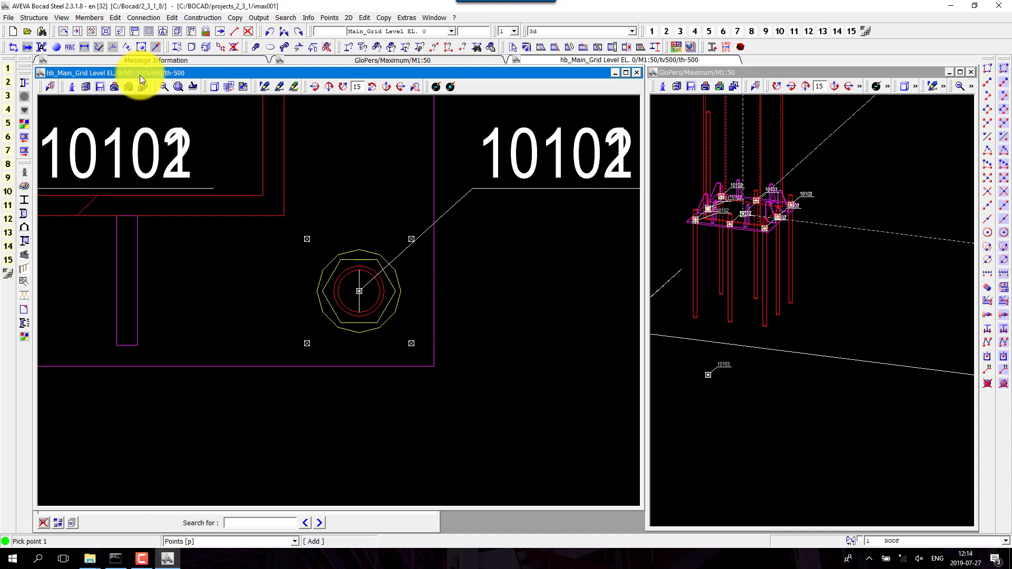
# - Configure an outline plate with profile PL10, material S275, additional offset -550 and the third anchor option, and accept the settings
pyautogui.click(88, 17)
pyautogui.click(99, 40)
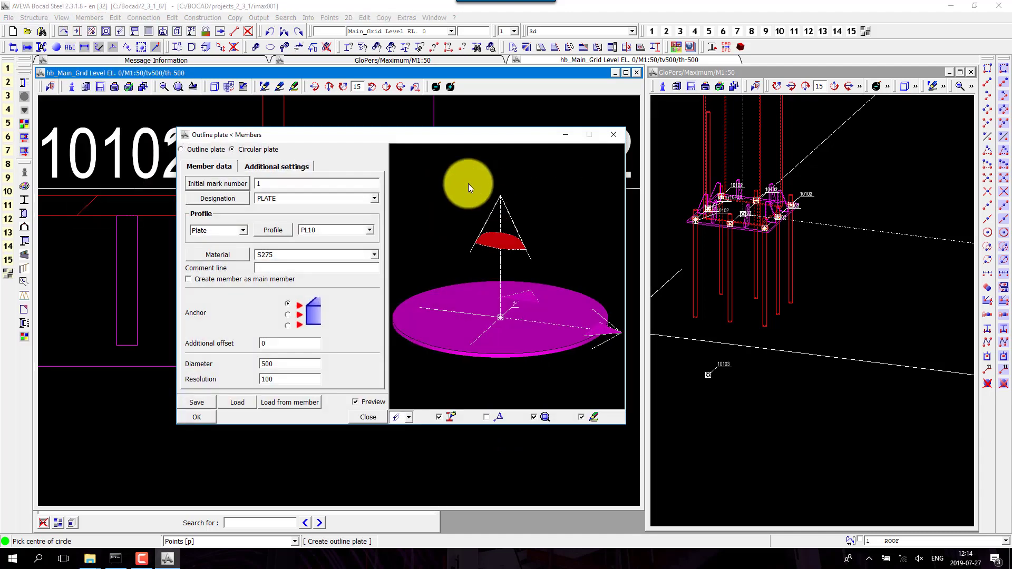
pyautogui.click(216, 149)
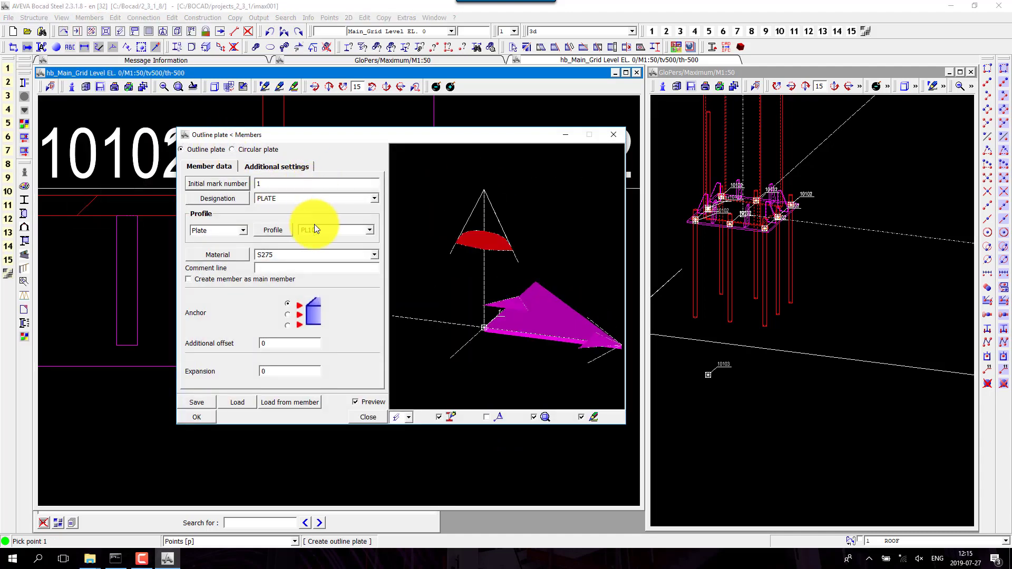
pyautogui.doubleClick(263, 344)
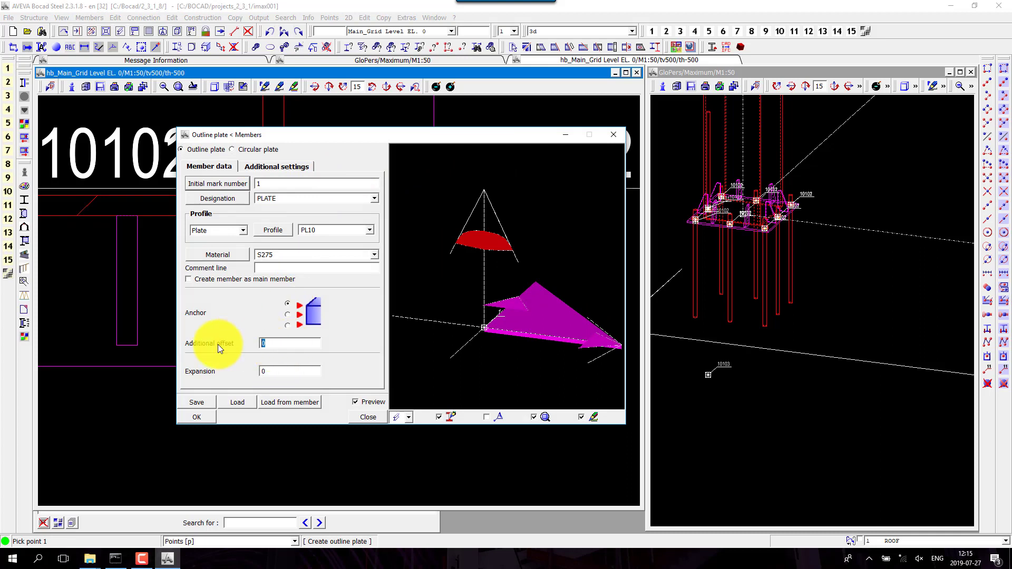
pyautogui.write('-550')
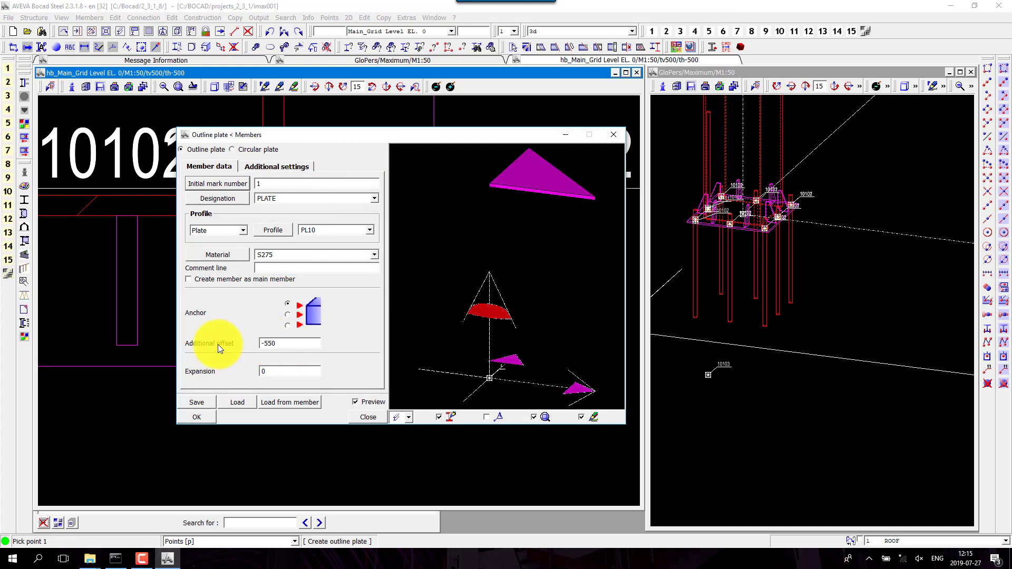
pyautogui.click(289, 325)
pyautogui.click(199, 417)
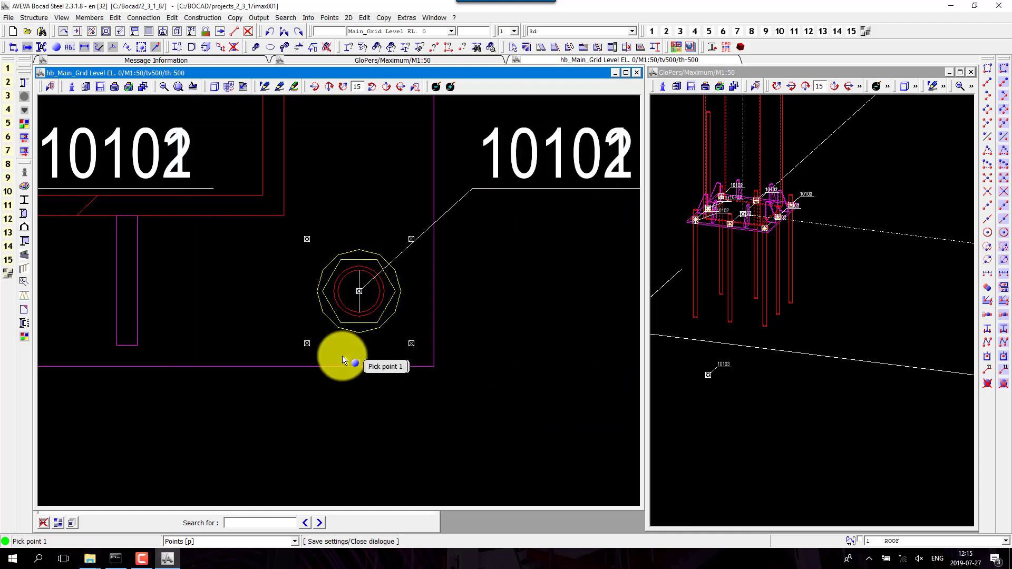
# - Create the outline plate from the four points around the lower-right anchor and inspect it in 3D
pyautogui.click(307, 343)
pyautogui.click(412, 343)
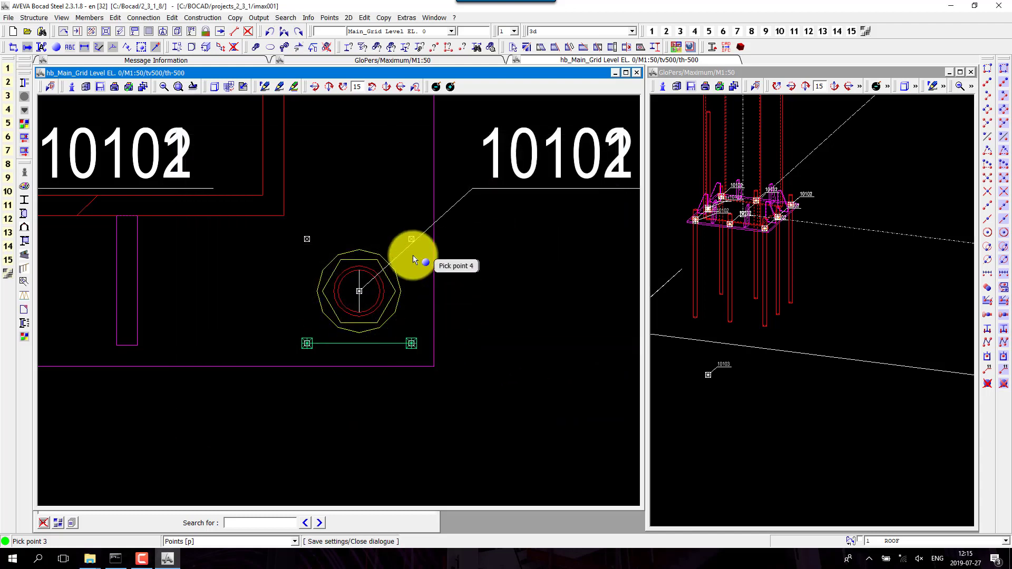
pyautogui.click(307, 238)
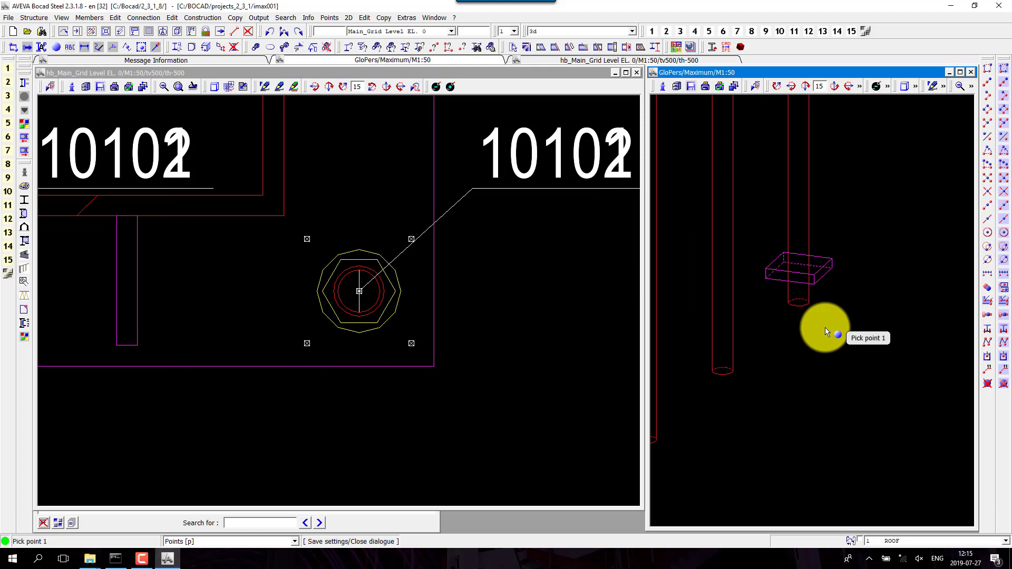
pyautogui.scroll(-5, 825, 328)
pyautogui.scroll(-5, 402, 260)
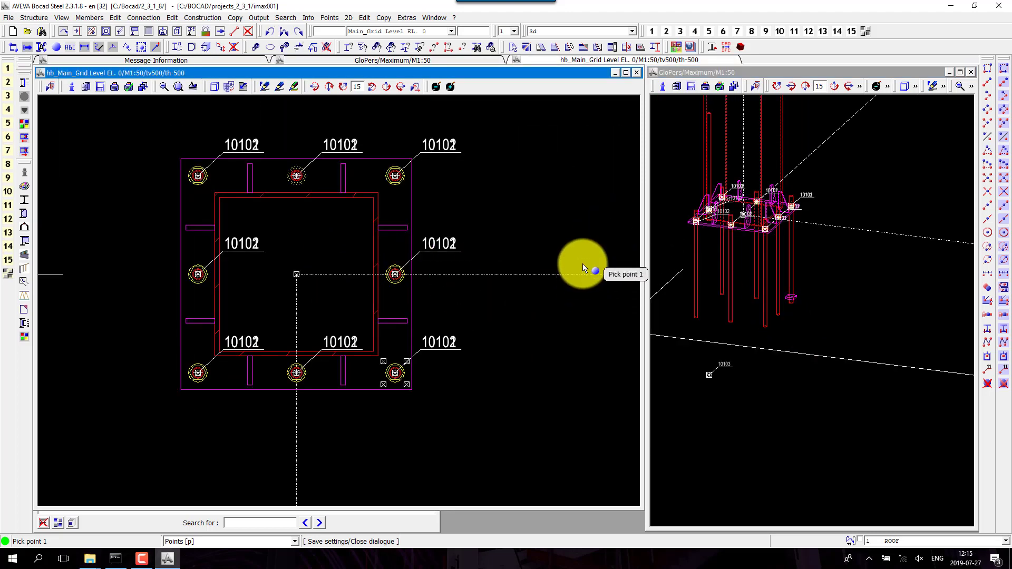
# - Show the Main_Grid Axis 1 view and measure the distance between the small plate and the anchor's lower end
pyautogui.click(412, 31)
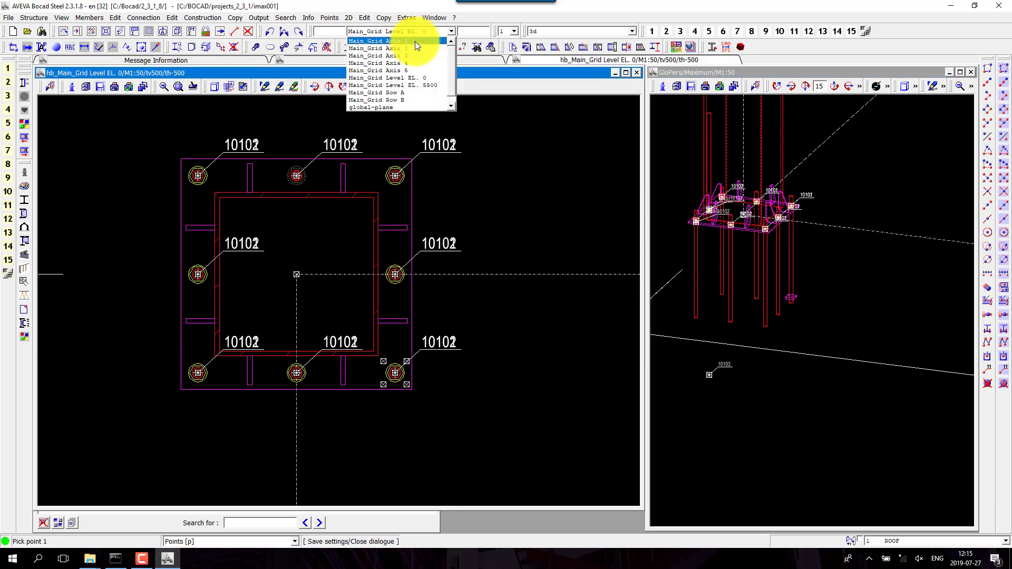
pyautogui.click(416, 41)
pyautogui.moveTo(107, 360); pyautogui.dragTo(221, 469, button='middle')
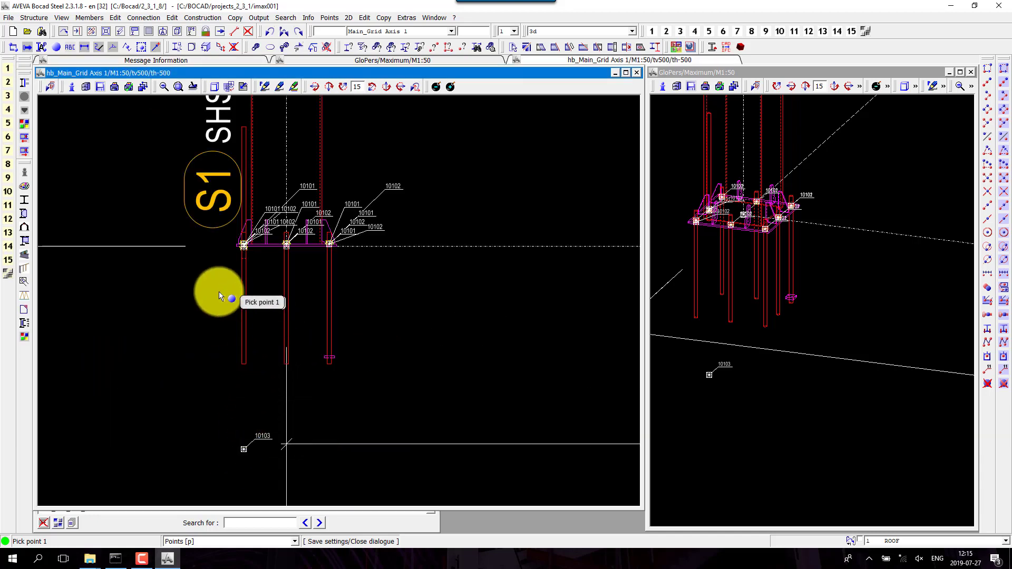
pyautogui.moveTo(217, 291); pyautogui.dragTo(379, 416, button='middle')
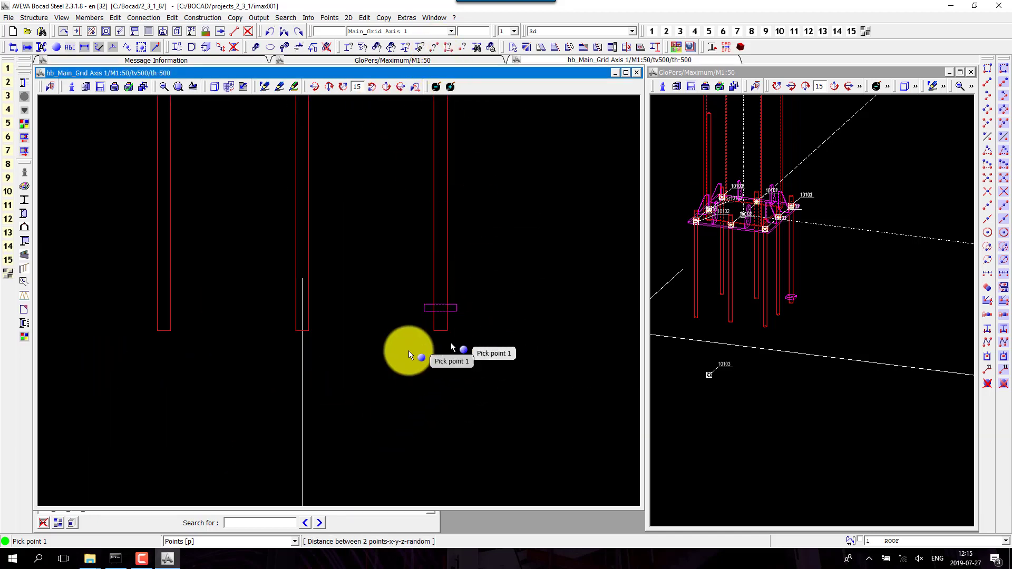
pyautogui.click(245, 540)
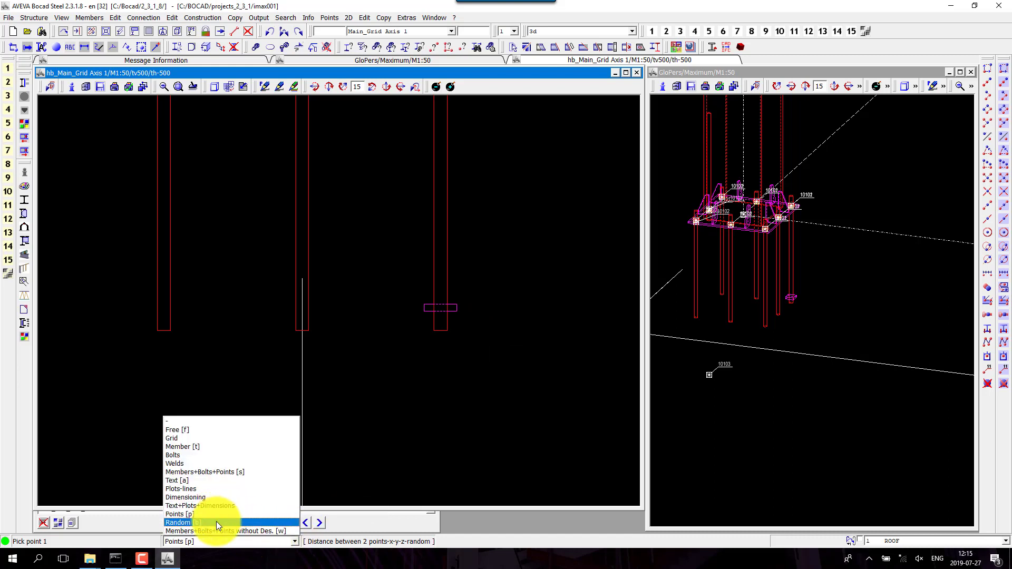
pyautogui.click(198, 446)
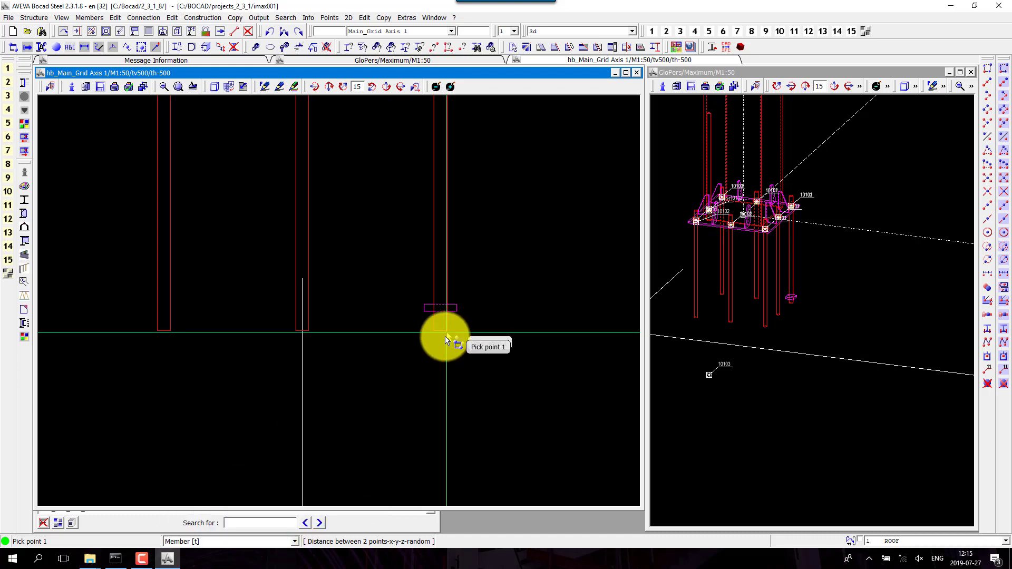
pyautogui.click(472, 304)
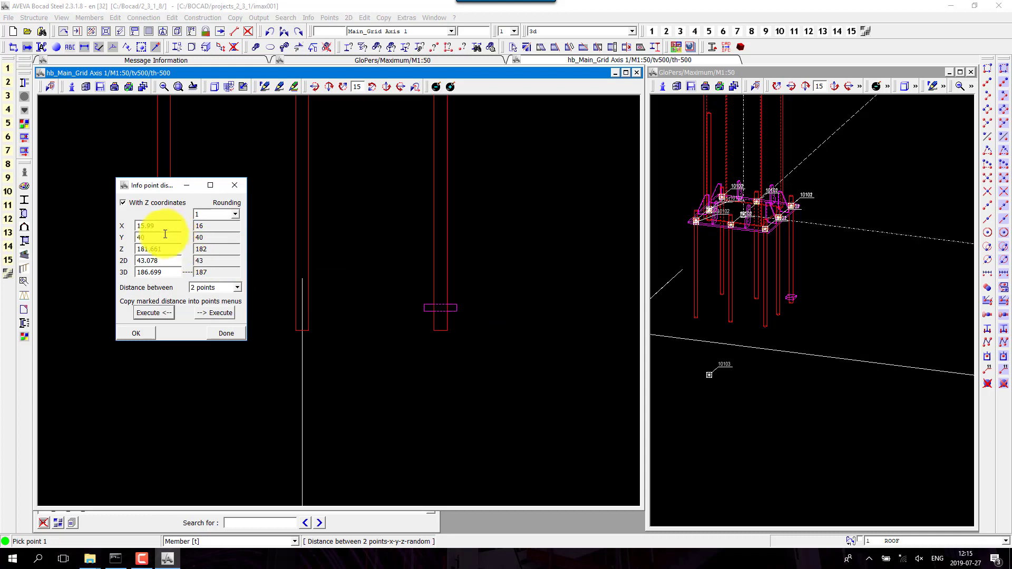
pyautogui.doubleClick(135, 238)
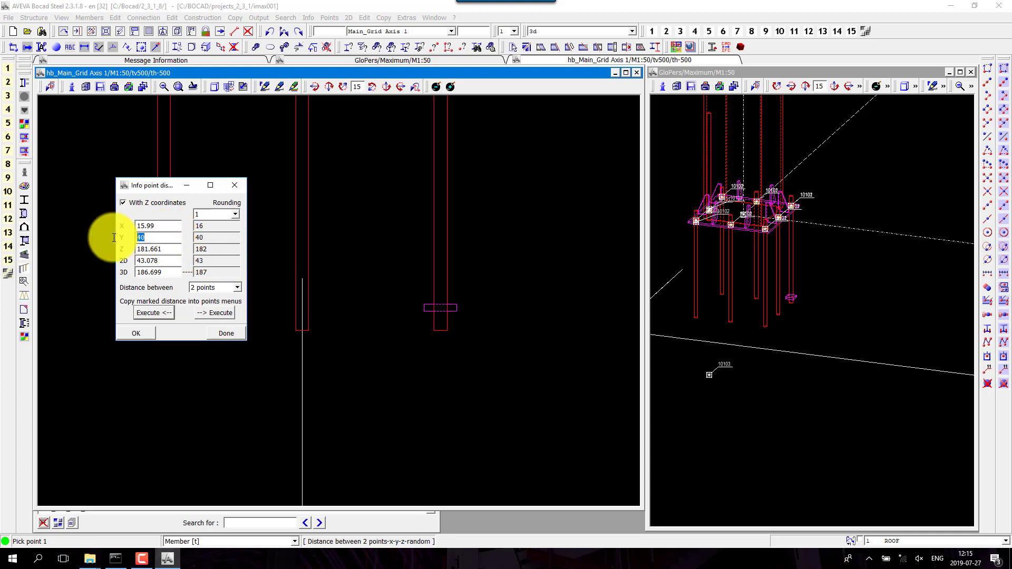
pyautogui.click(236, 184)
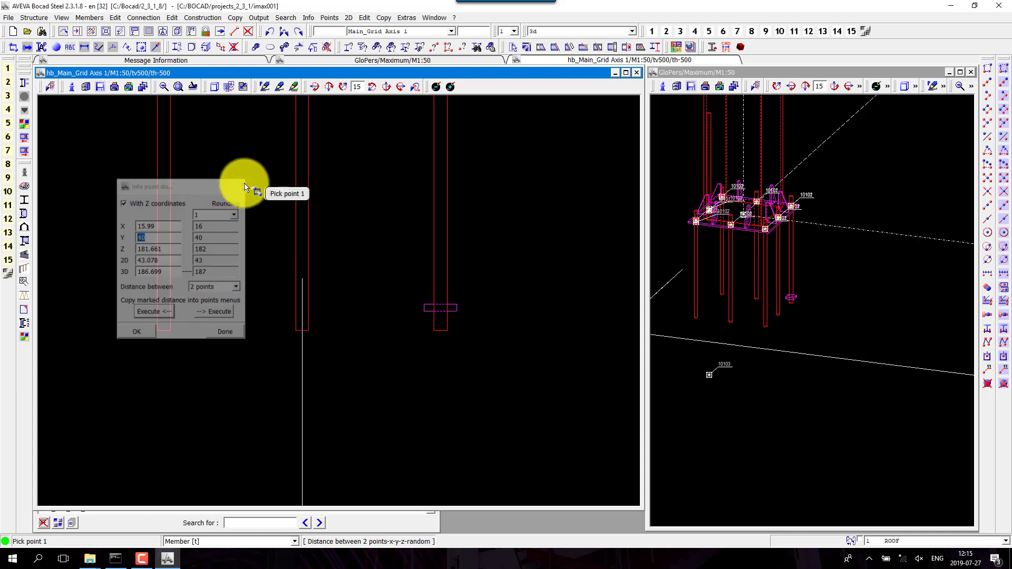
pyautogui.scroll(-3, 438, 301)
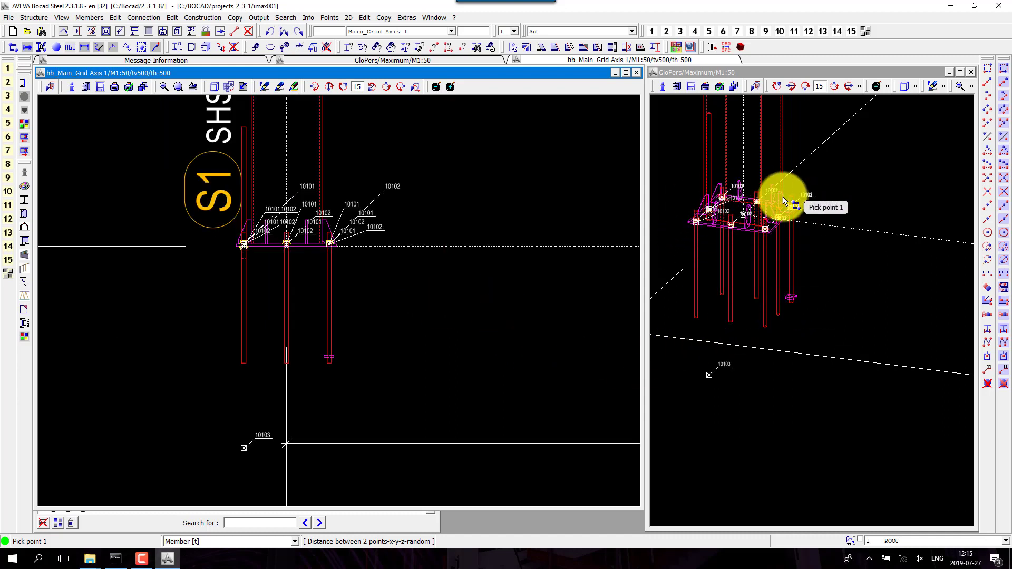
pyautogui.click(235, 18)
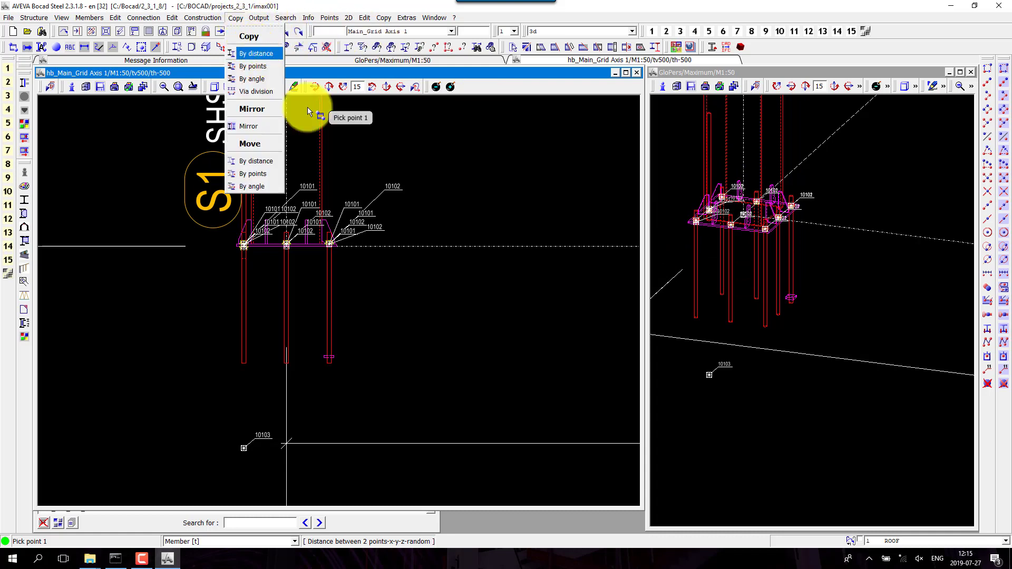
pyautogui.click(468, 78)
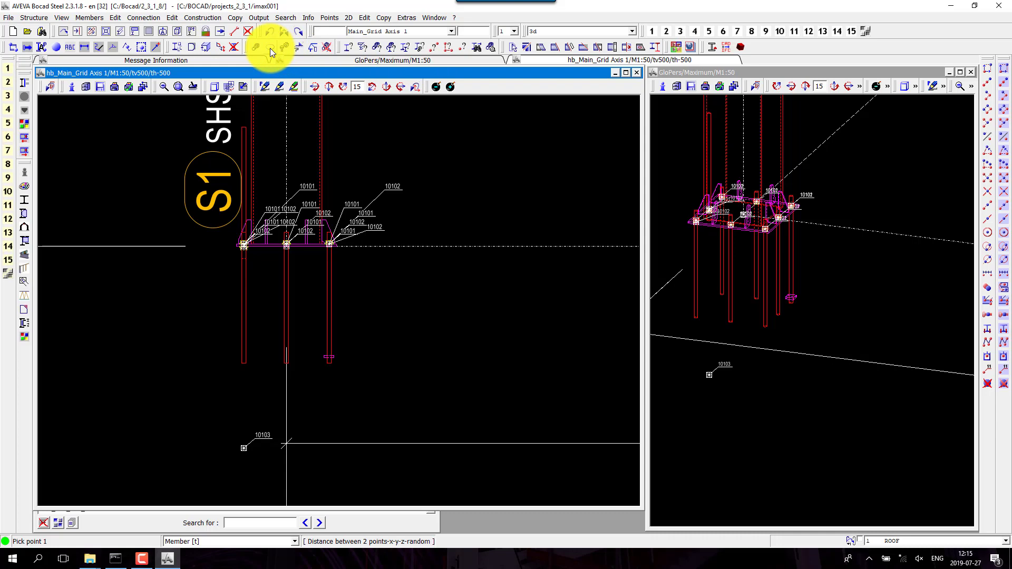
pyautogui.click(87, 18)
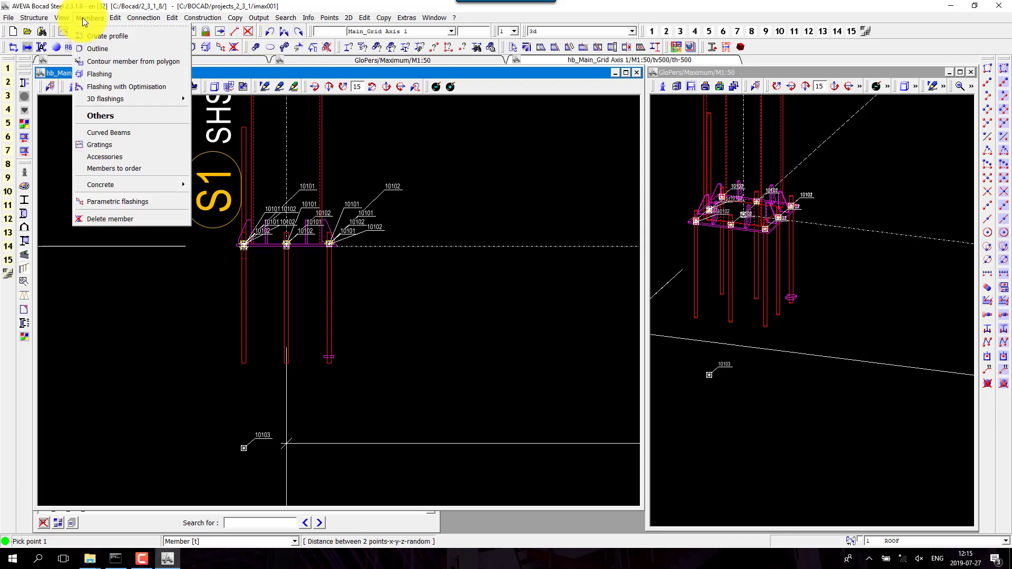
pyautogui.moveTo(62, 18)
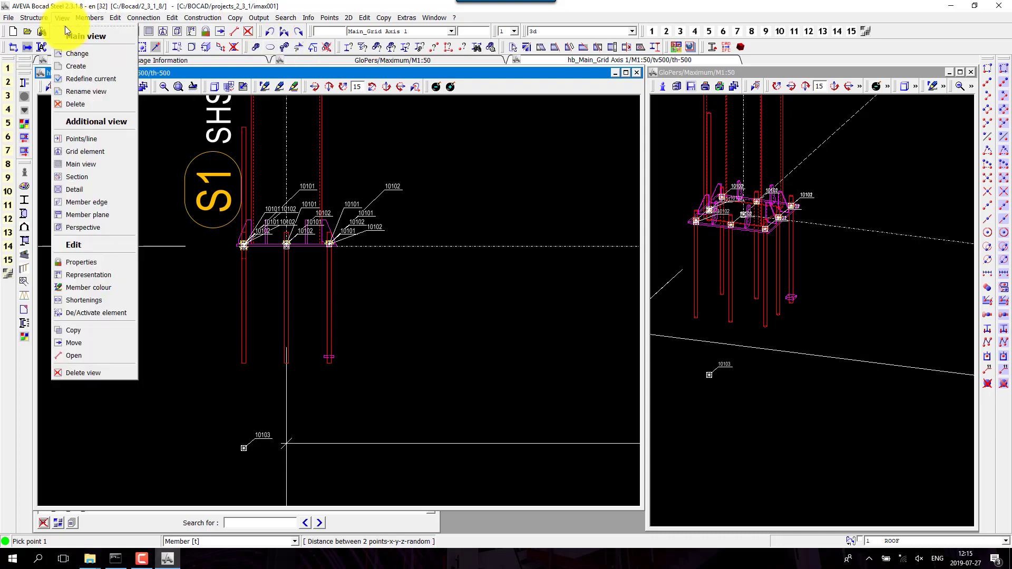
pyautogui.click(100, 214)
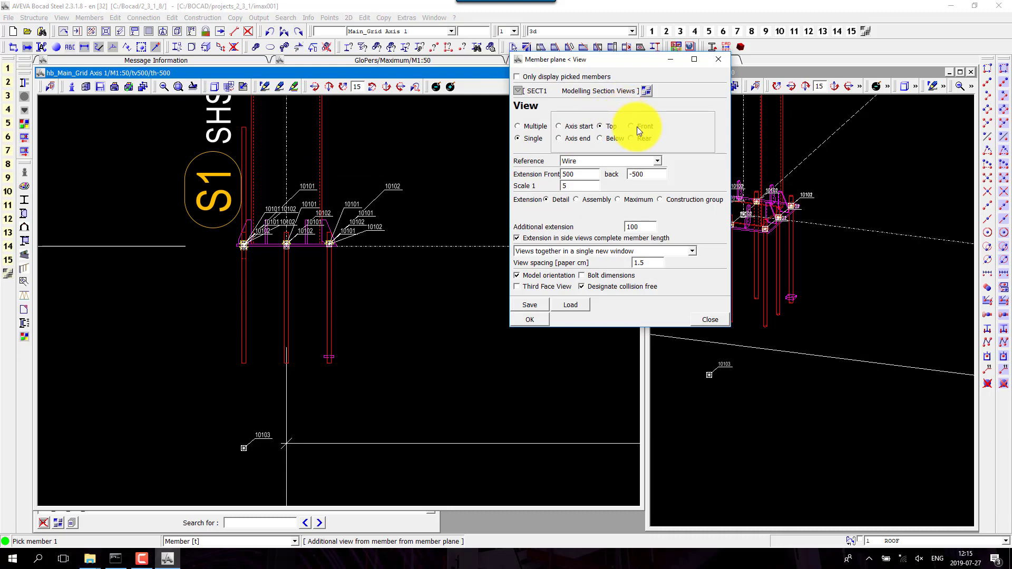
pyautogui.click(719, 59)
# - Return to the Main_Grid Level EL. 0 view and set its back extension to about -1500 around the lower-right anchor
pyautogui.click(446, 32)
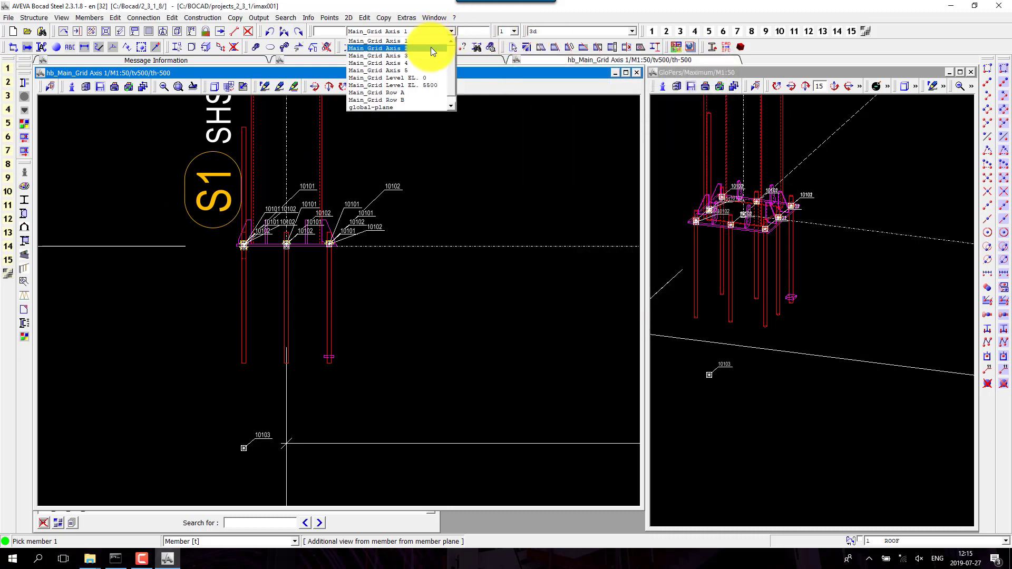
pyautogui.click(425, 78)
pyautogui.moveTo(97, 110); pyautogui.dragTo(152, 164)
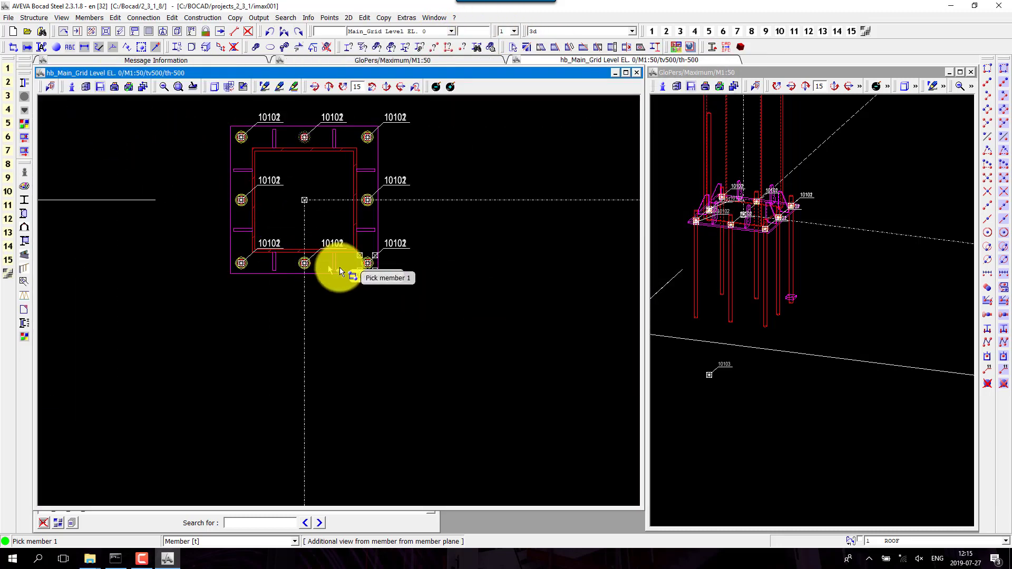
pyautogui.moveTo(337, 242); pyautogui.dragTo(385, 296)
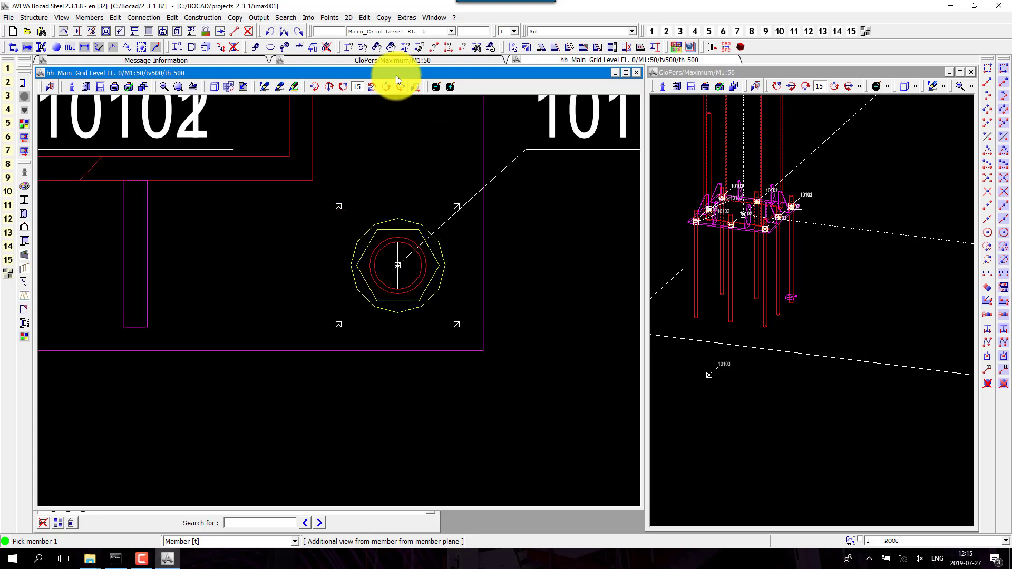
pyautogui.click(265, 87)
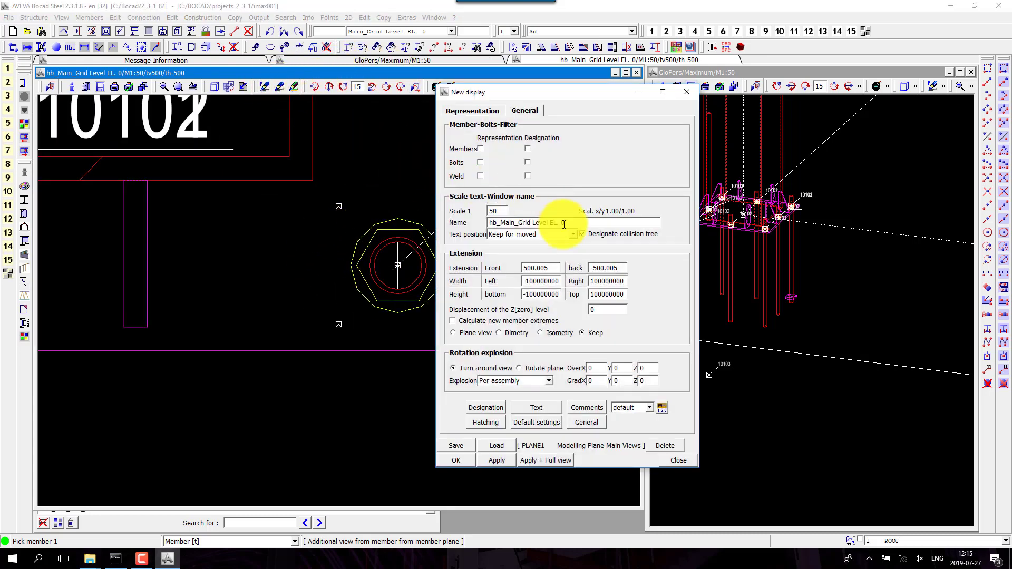
pyautogui.click(594, 265)
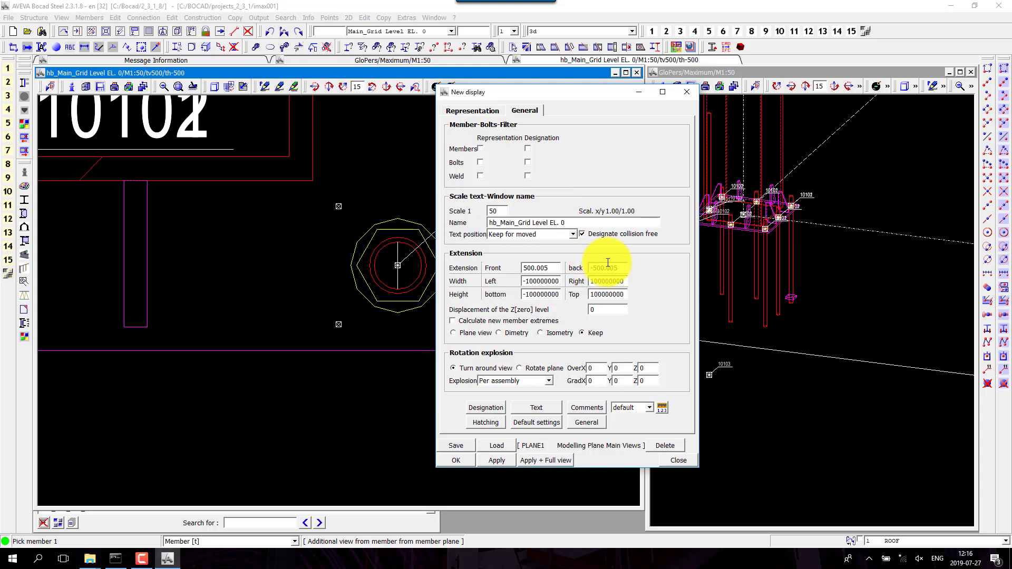
pyautogui.write('1')
pyautogui.click(460, 462)
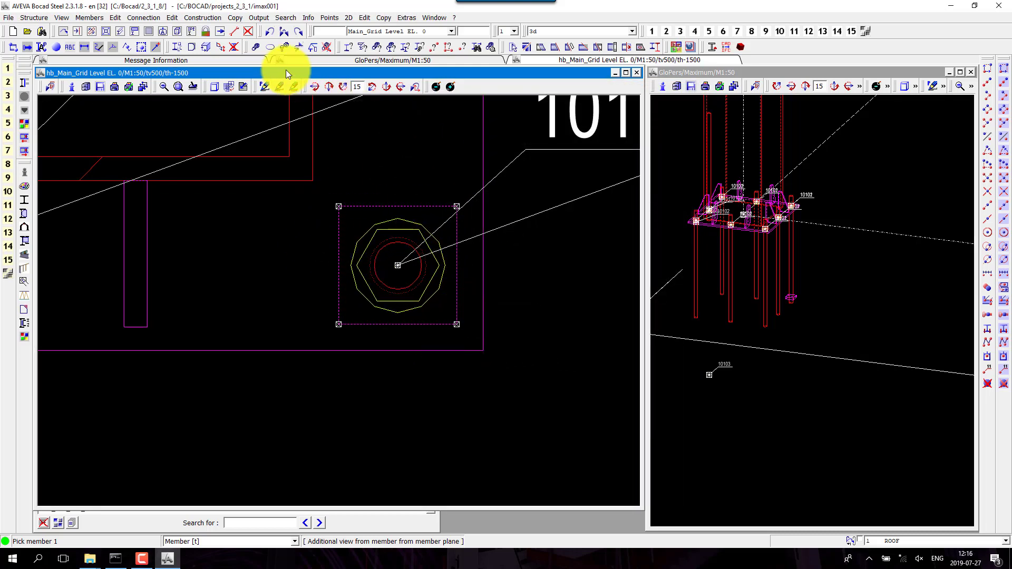
# - Create a 22 mm diameter hole in the small outline plate at the lower-right anchor's centre point
pyautogui.click(269, 48)
pyautogui.click(438, 215)
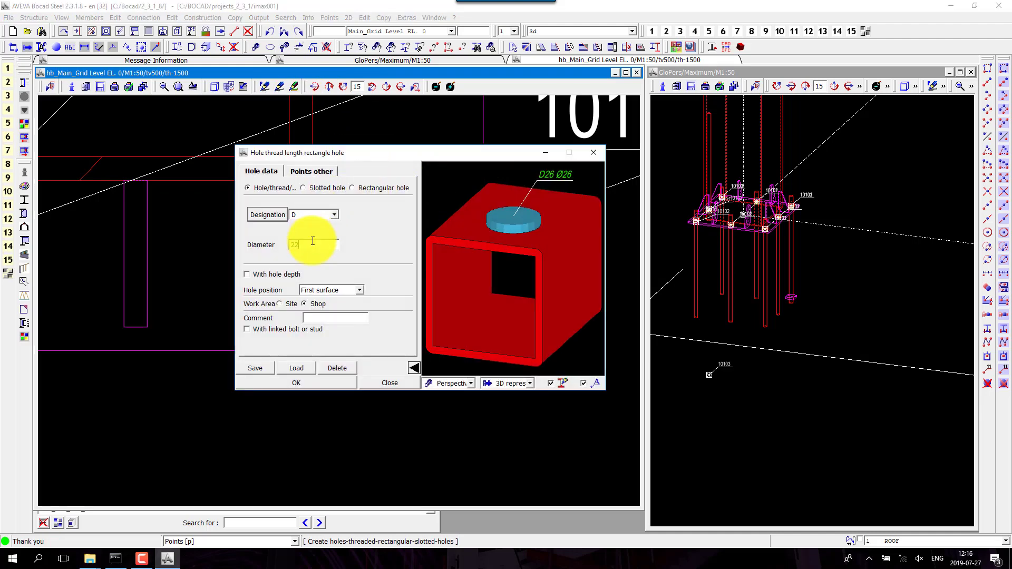
pyautogui.click(280, 381)
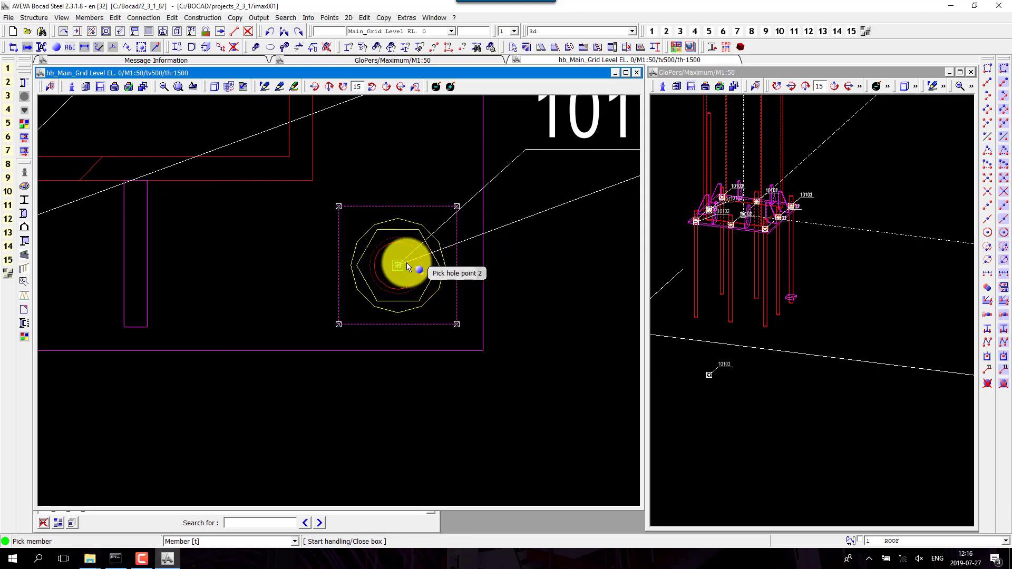
pyautogui.click(407, 206)
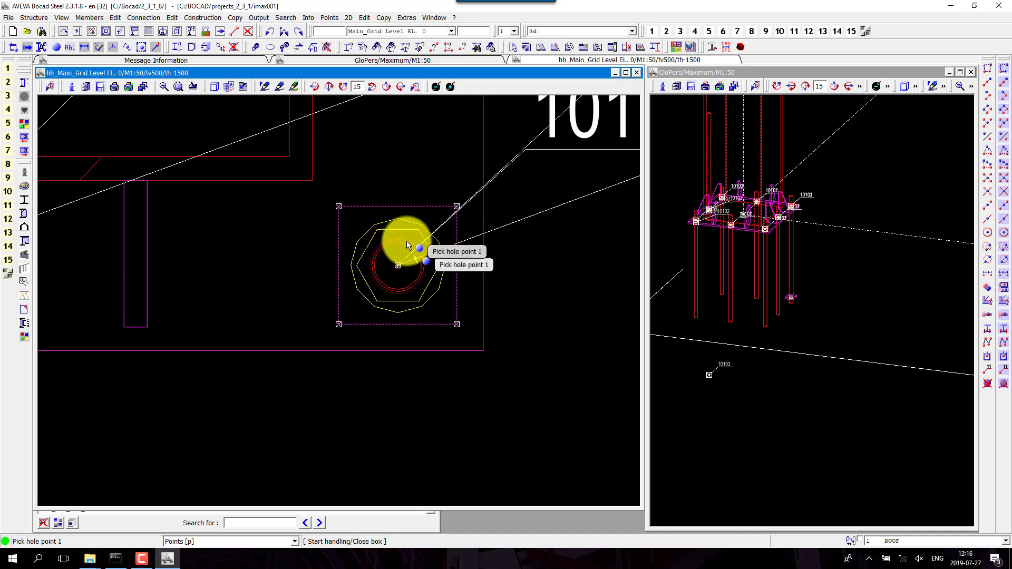
# - Start a contact-surface weld and set its standard to AWS 2498 with a fillet weld
pyautogui.scroll(5, 791, 301)
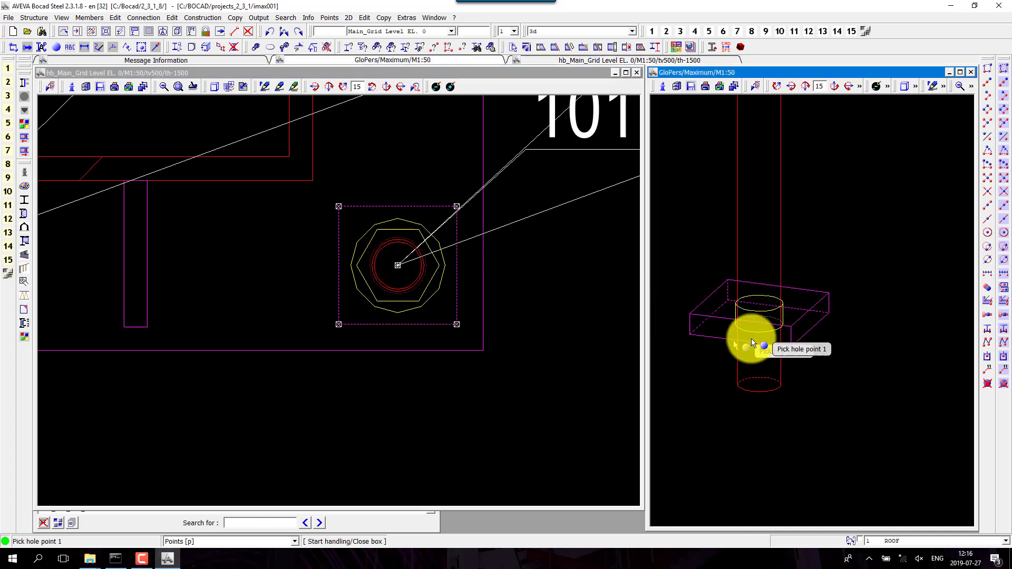
pyautogui.scroll(-5, 754, 332)
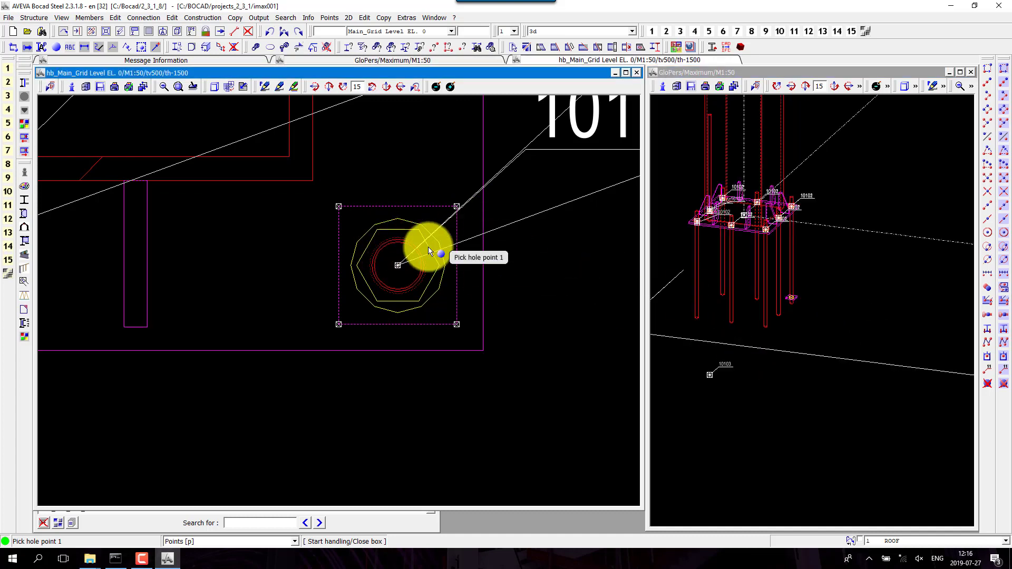
pyautogui.scroll(-5, 428, 248)
pyautogui.scroll(5, 367, 274)
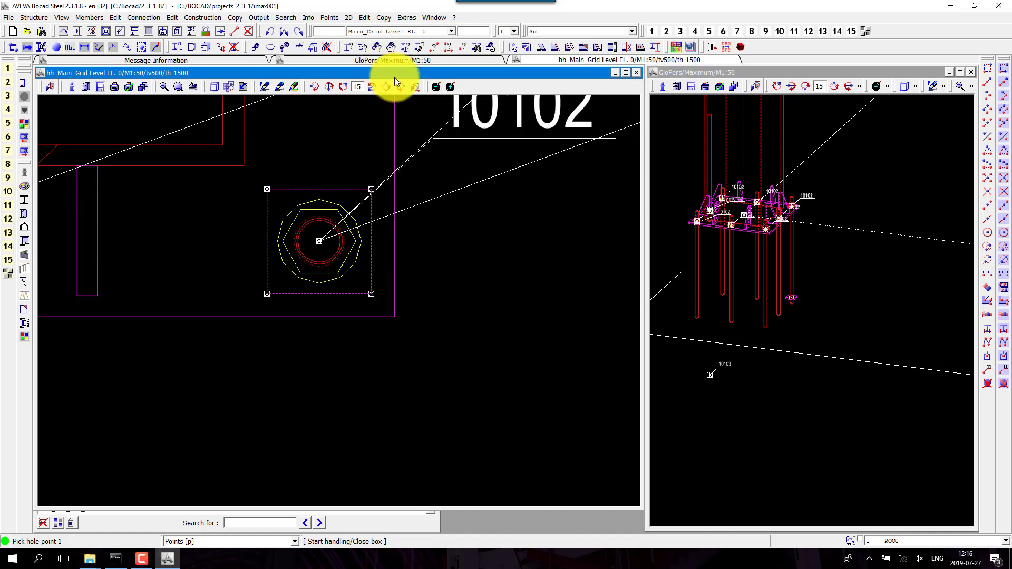
pyautogui.click(320, 83)
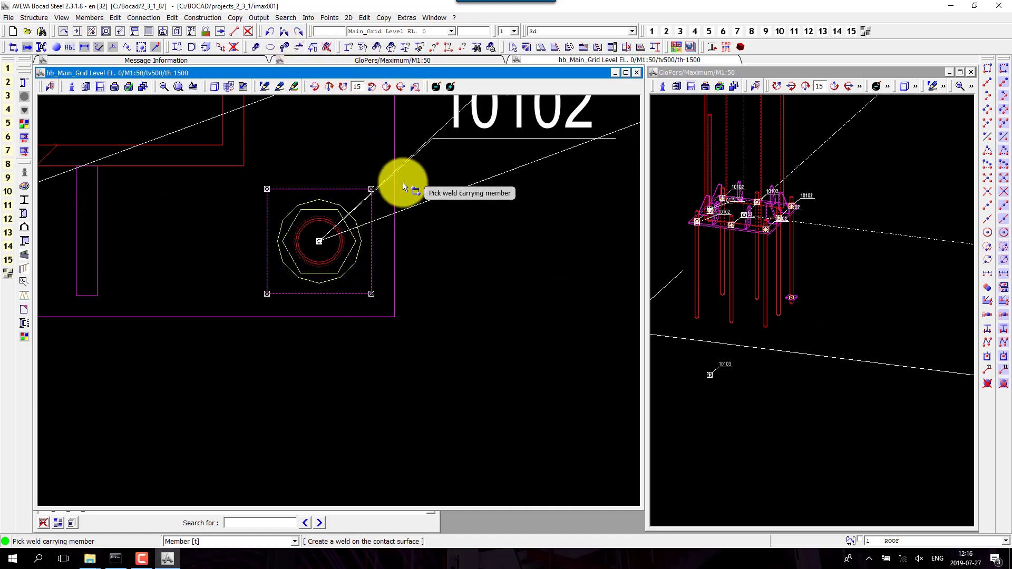
pyautogui.click(236, 141)
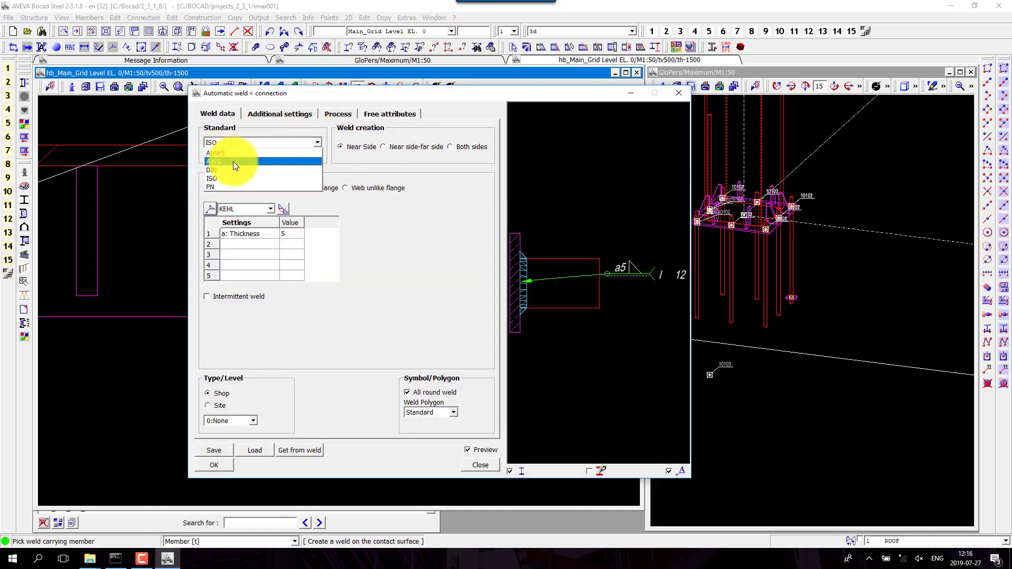
pyautogui.click(233, 161)
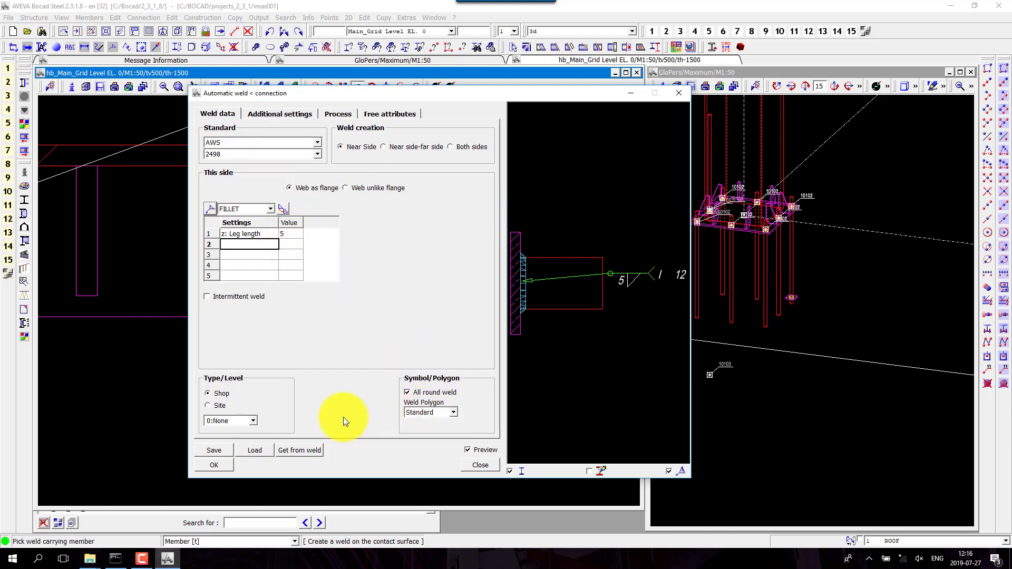
pyautogui.click(217, 468)
pyautogui.click(389, 226)
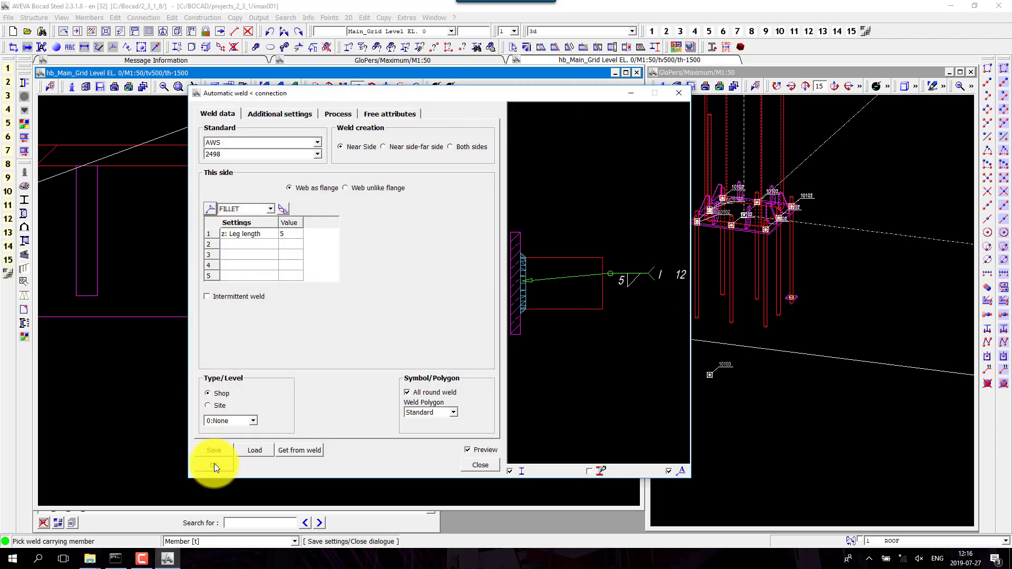
pyautogui.click(214, 467)
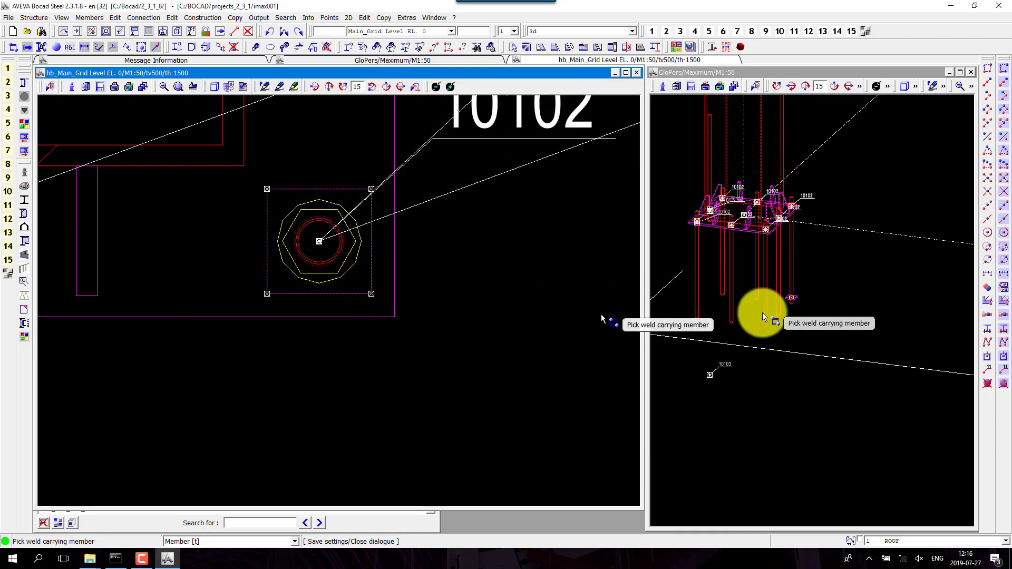
# - Weld the small drilled plate to the lower-right anchor bar, picking the anchor as the weld-carrying member
pyautogui.moveTo(777, 285); pyautogui.dragTo(822, 326)
pyautogui.click(794, 243)
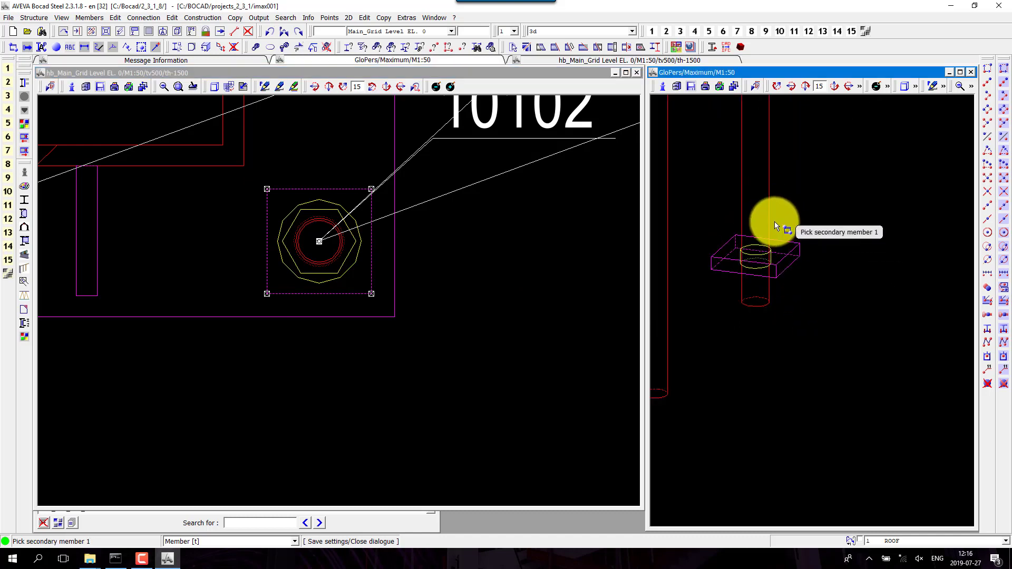
pyautogui.click(773, 221)
pyautogui.middleClick(831, 217)
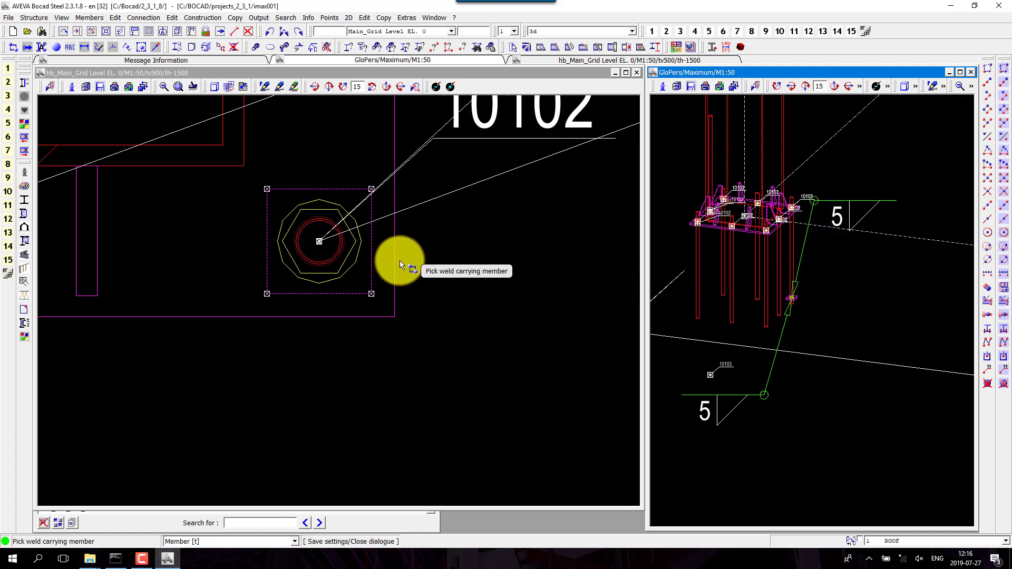
# - Copy the small drilled plate by points from the lower-right anchor's centre to the centres of the other seven anchors
pyautogui.scroll(-3, 399, 261)
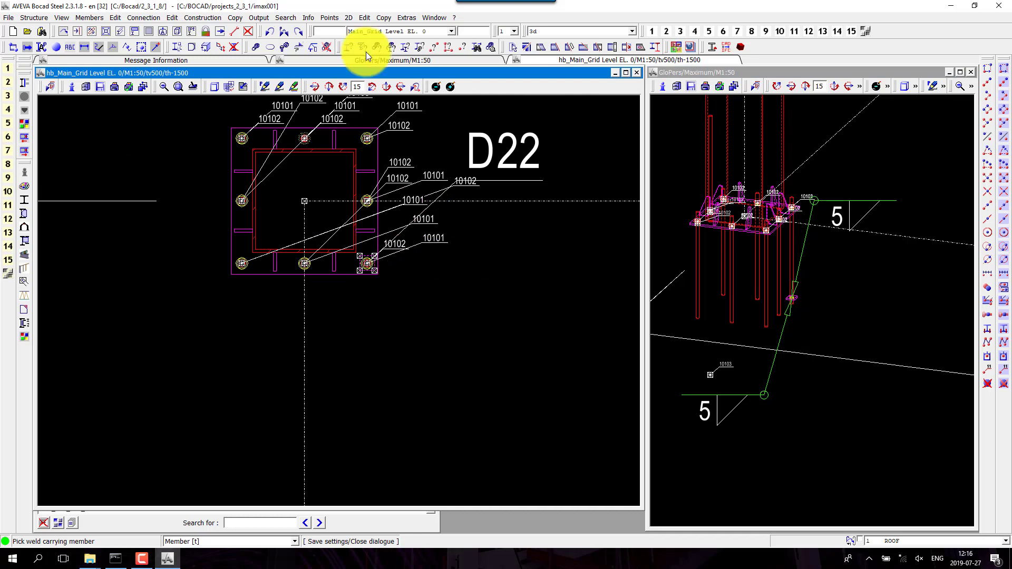
pyautogui.click(240, 18)
pyautogui.click(260, 65)
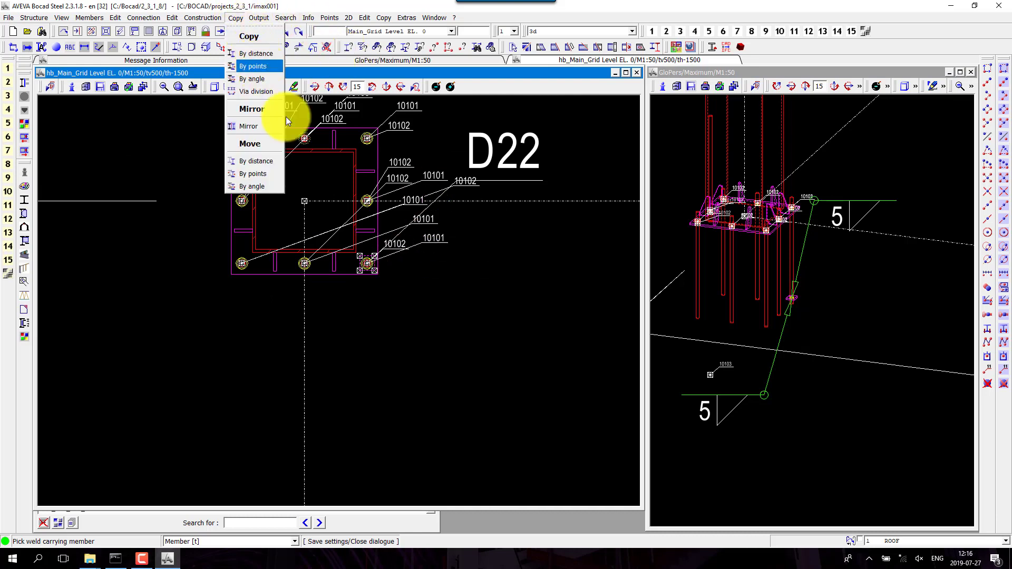
pyautogui.scroll(3, 371, 261)
pyautogui.click(344, 217)
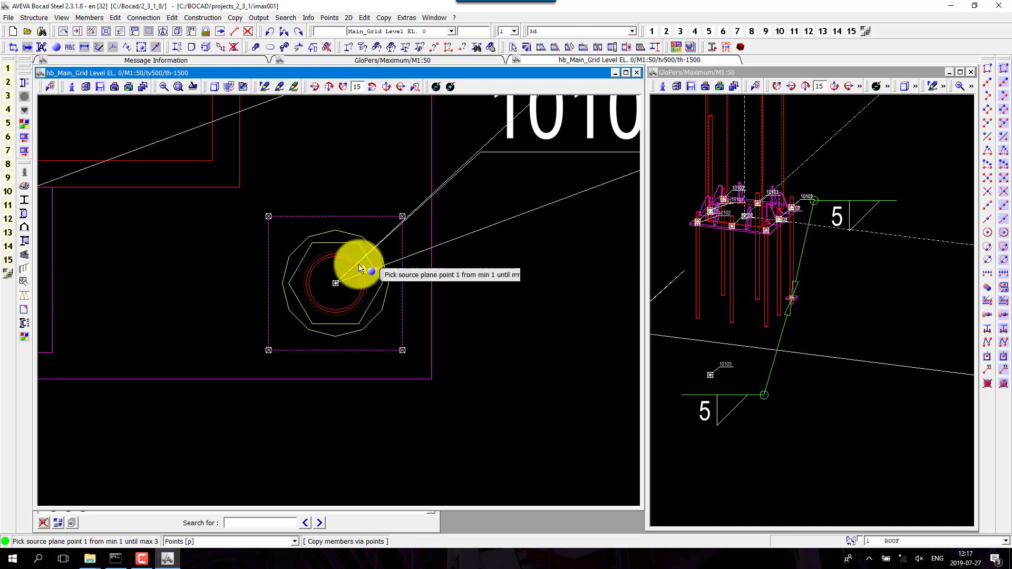
pyautogui.click(343, 278)
pyautogui.scroll(-3, 411, 268)
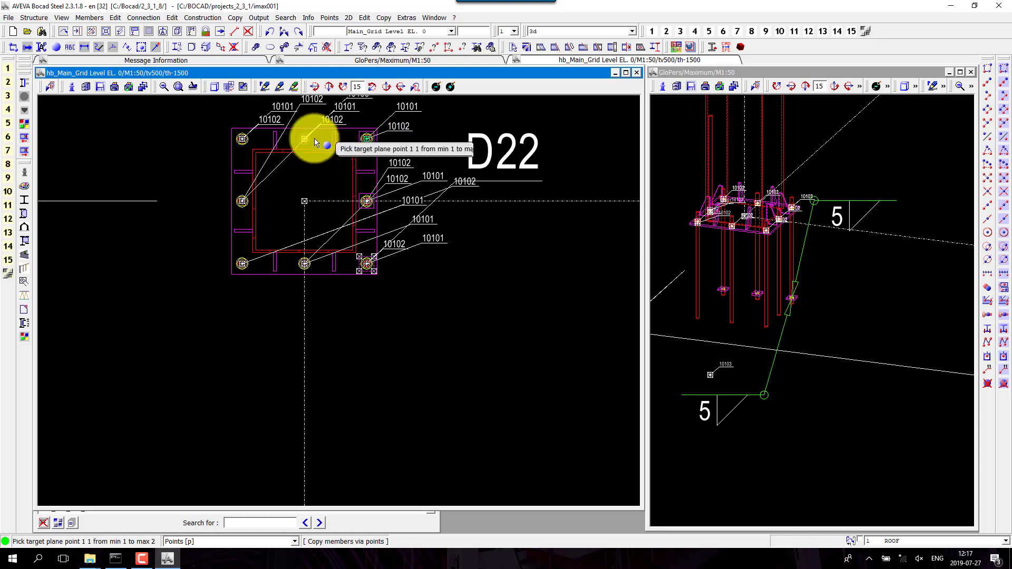
pyautogui.click(242, 138)
pyautogui.click(242, 199)
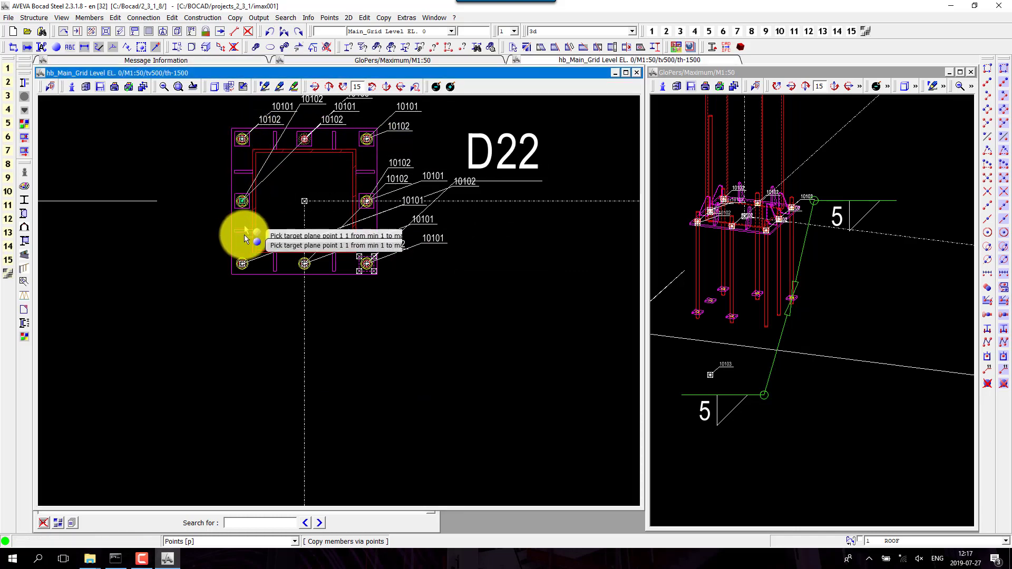
pyautogui.click(243, 264)
pyautogui.click(304, 265)
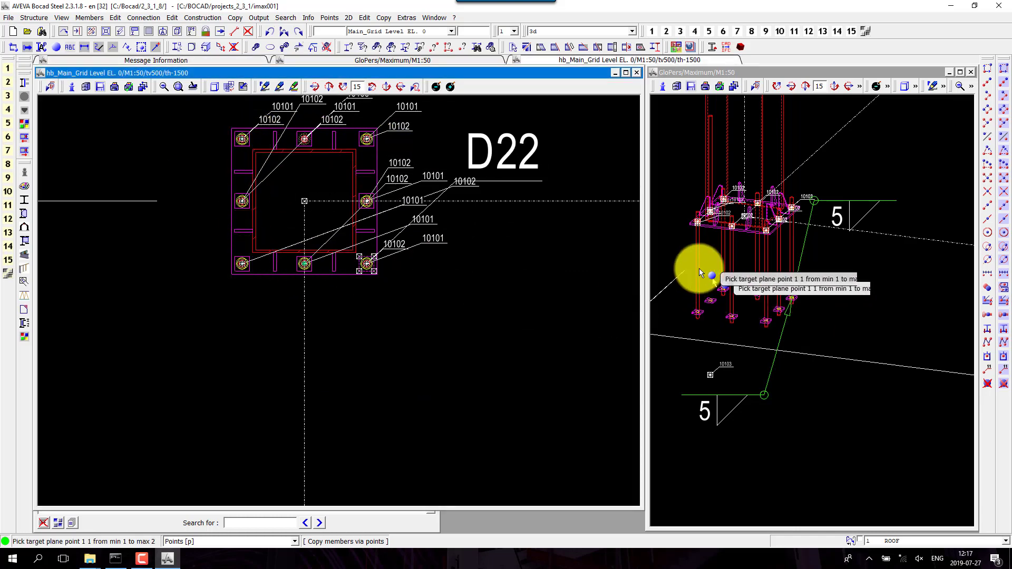
# - Delete the misplaced anchor bar that stands up above the baseplate at the upper-middle bolt hole
pyautogui.moveTo(692, 265); pyautogui.dragTo(794, 340, button='middle')
pyautogui.middleClick(731, 293)
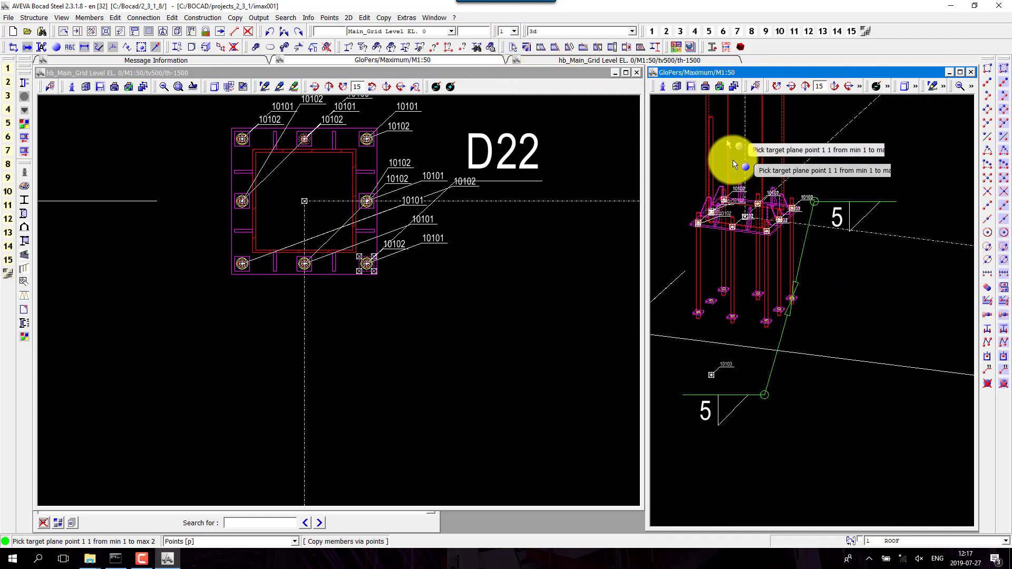
pyautogui.moveTo(697, 117); pyautogui.dragTo(757, 158, button='middle')
pyautogui.middleClick(758, 153)
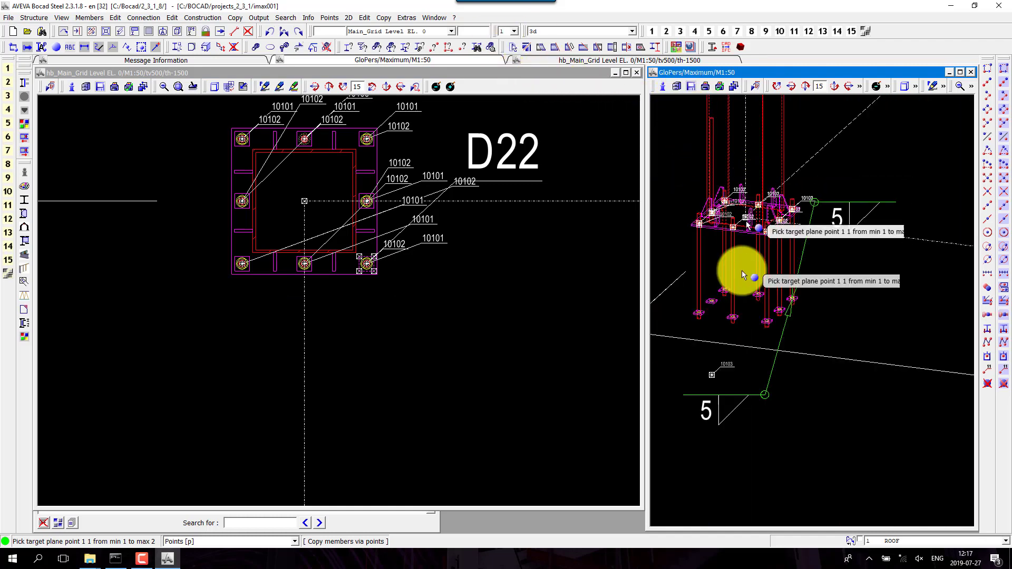
pyautogui.moveTo(700, 177); pyautogui.dragTo(772, 275, button='middle')
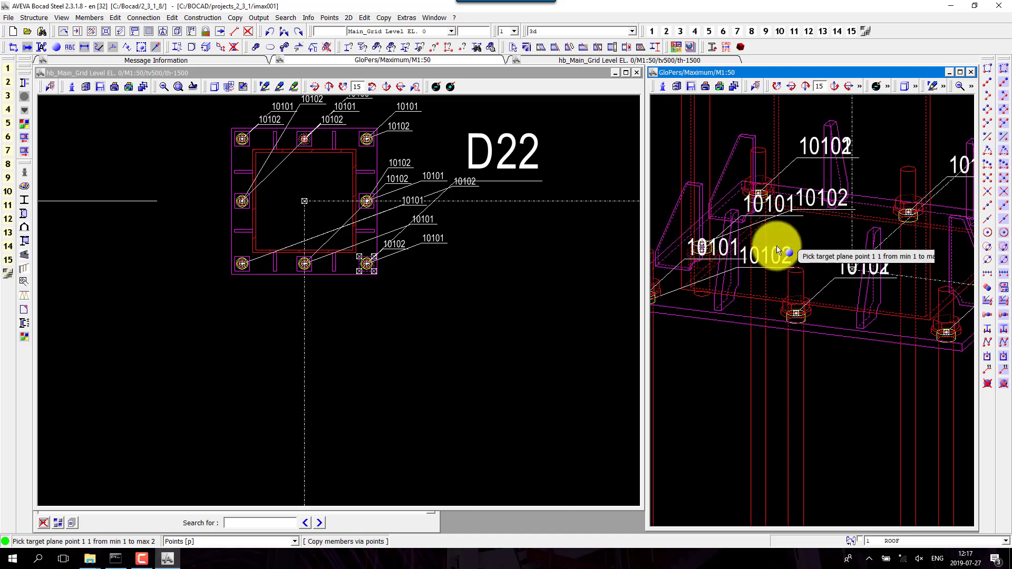
pyautogui.middleClick(778, 249)
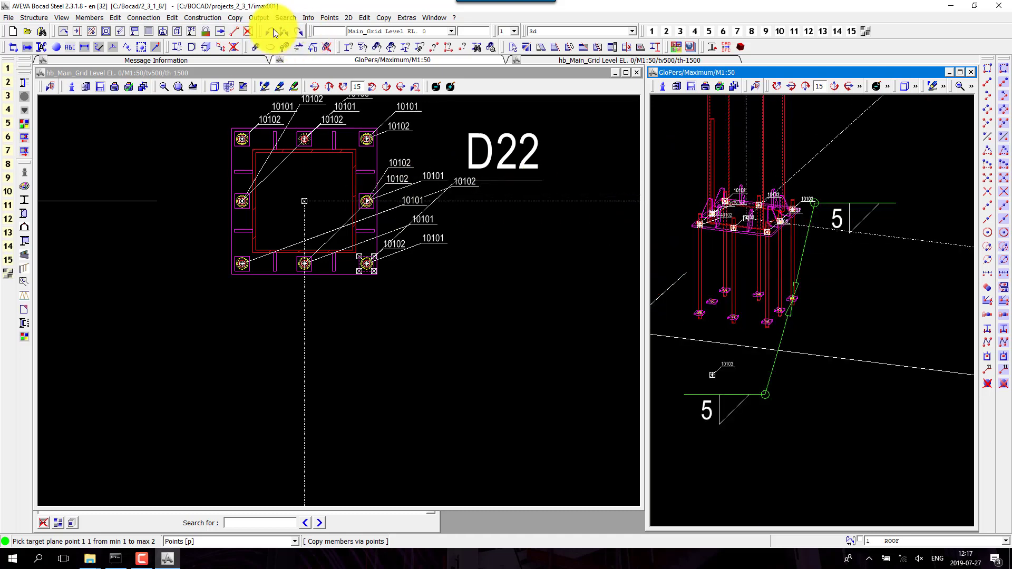
pyautogui.click(241, 47)
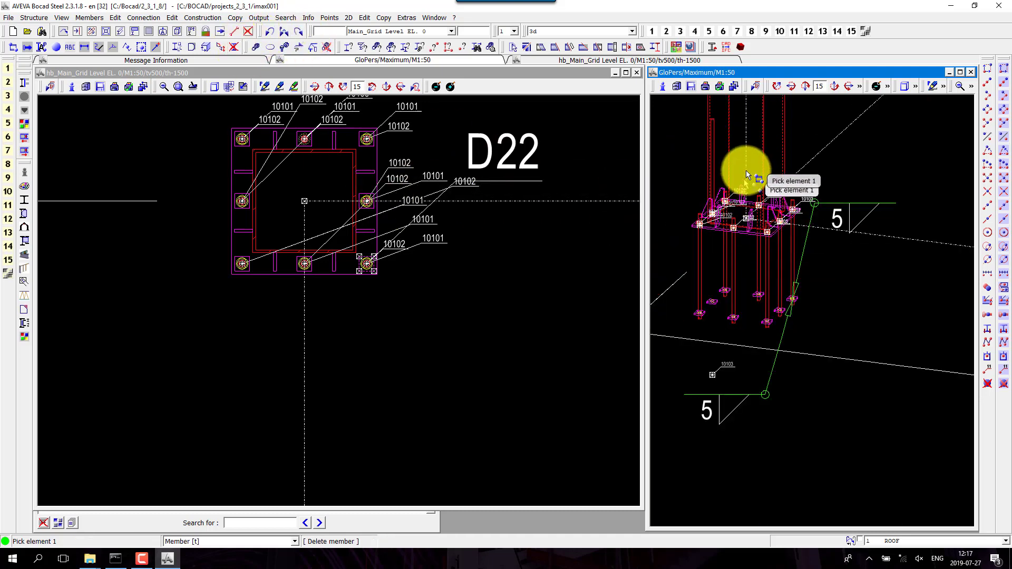
pyautogui.click(728, 137)
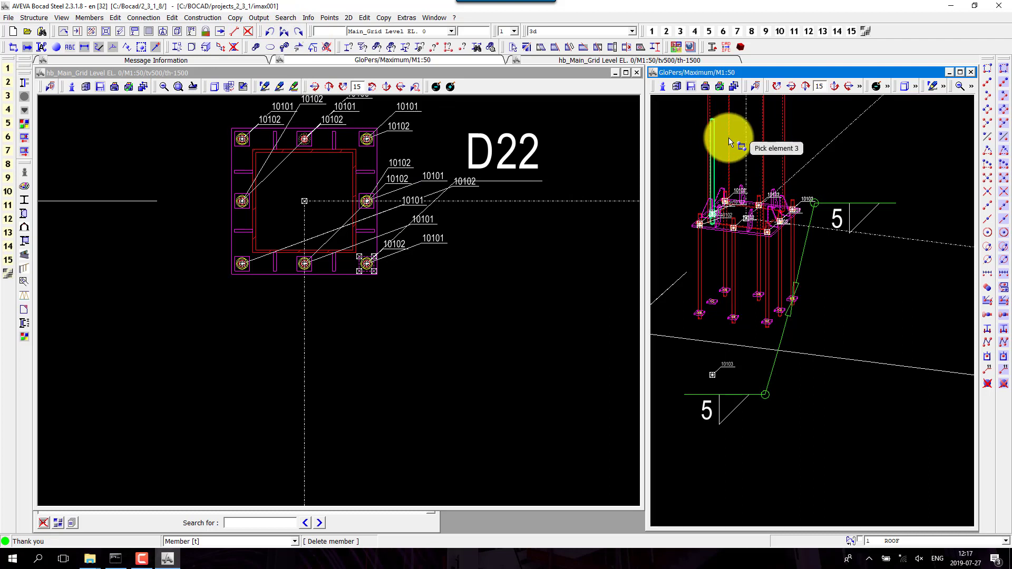
# - Copy the upper-left anchor by points from its centre to the baseplate's upper-middle bolt hole
pyautogui.moveTo(215, 187); pyautogui.dragTo(368, 122, button='middle')
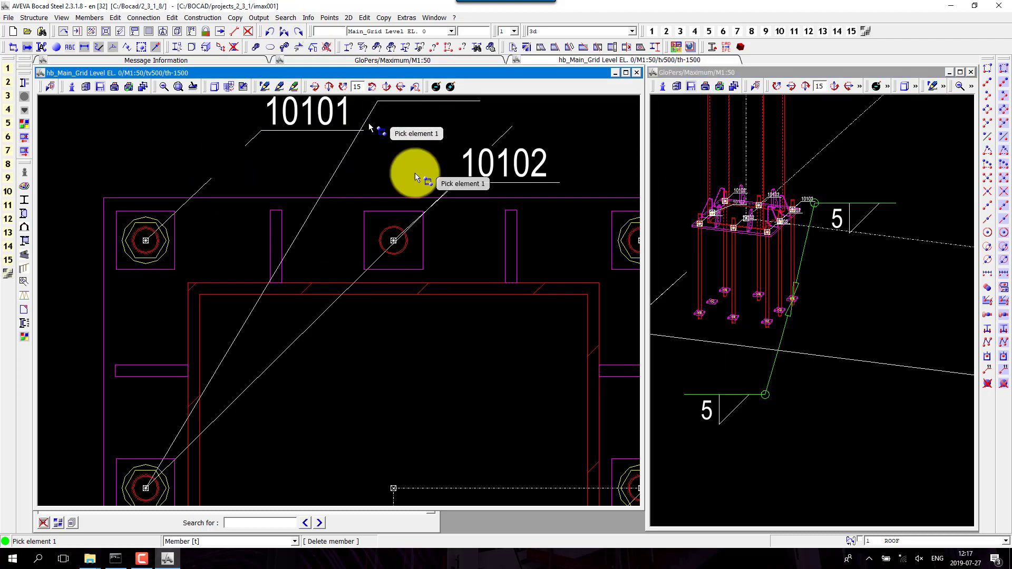
pyautogui.click(238, 20)
pyautogui.click(260, 69)
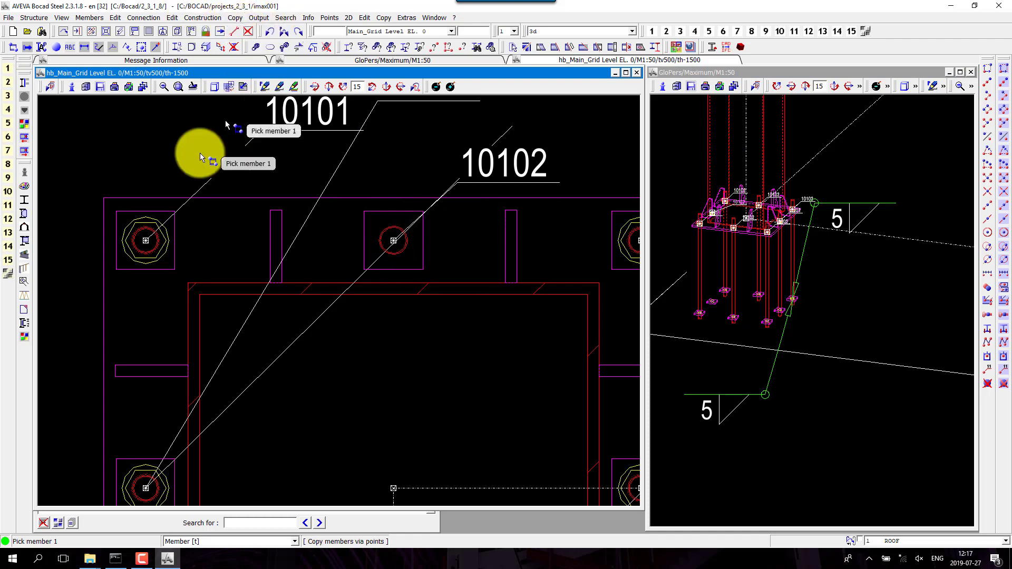
pyautogui.click(155, 236)
pyautogui.click(177, 239)
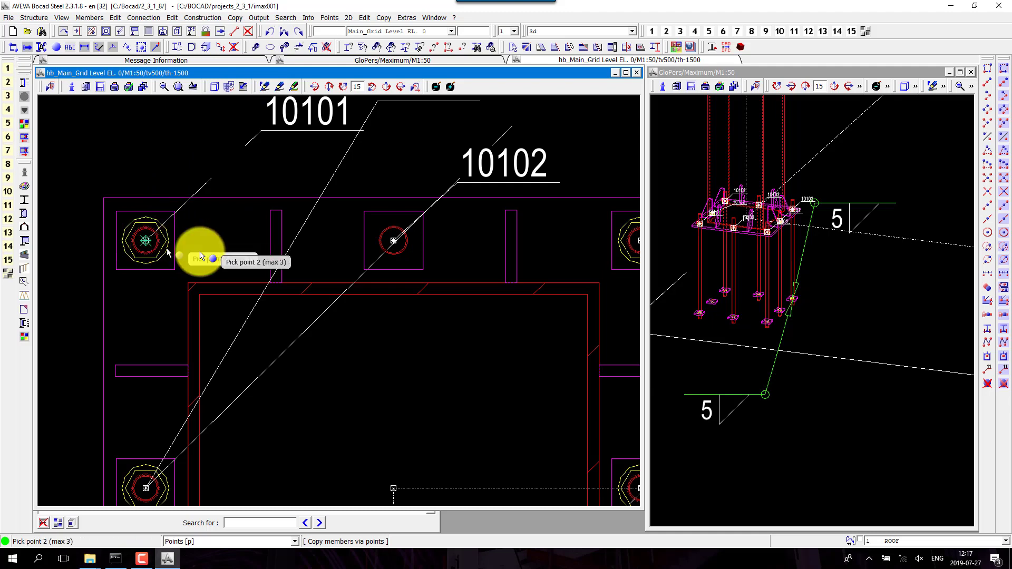
pyautogui.click(384, 253)
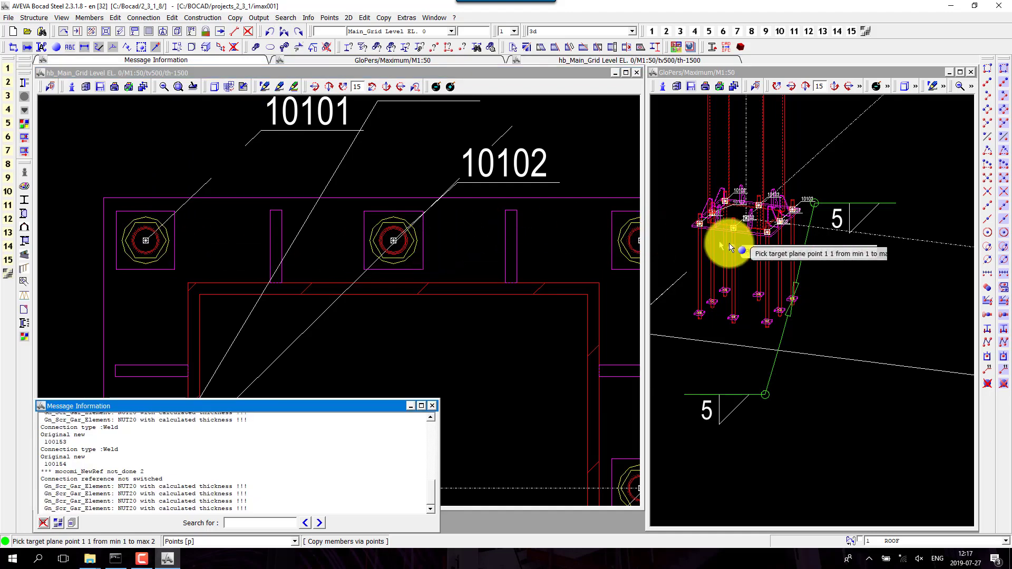
# - Display the baseplate's construction-group assembly in its own window, inspect it and close the window
pyautogui.scroll(4, 809, 274)
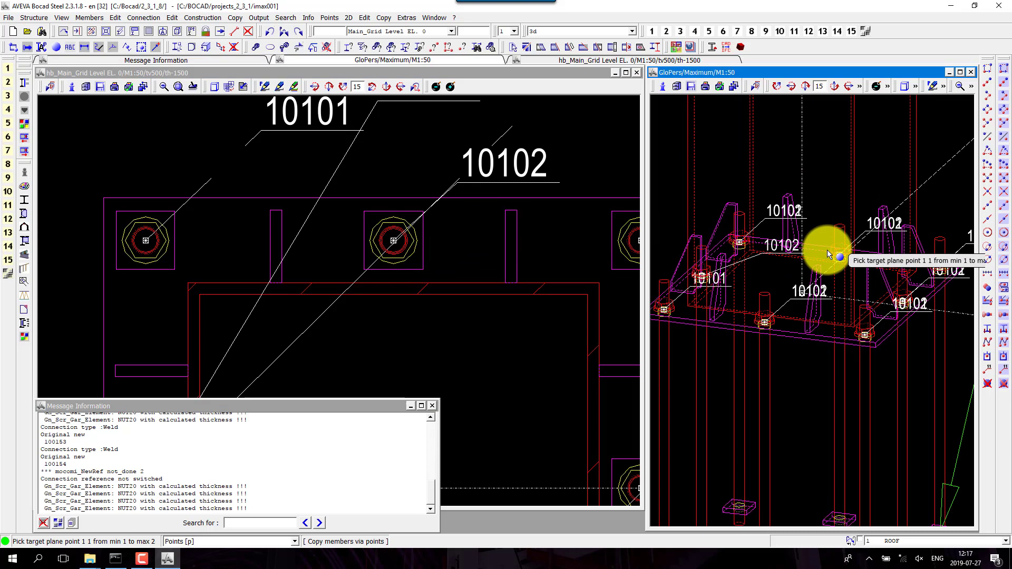
pyautogui.scroll(-5, 829, 255)
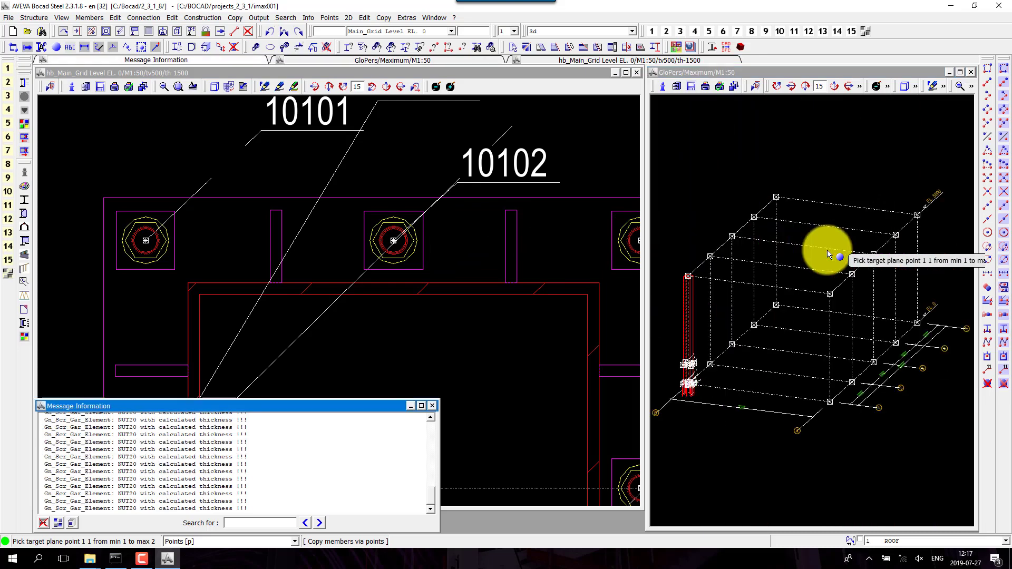
pyautogui.scroll(-4, 521, 258)
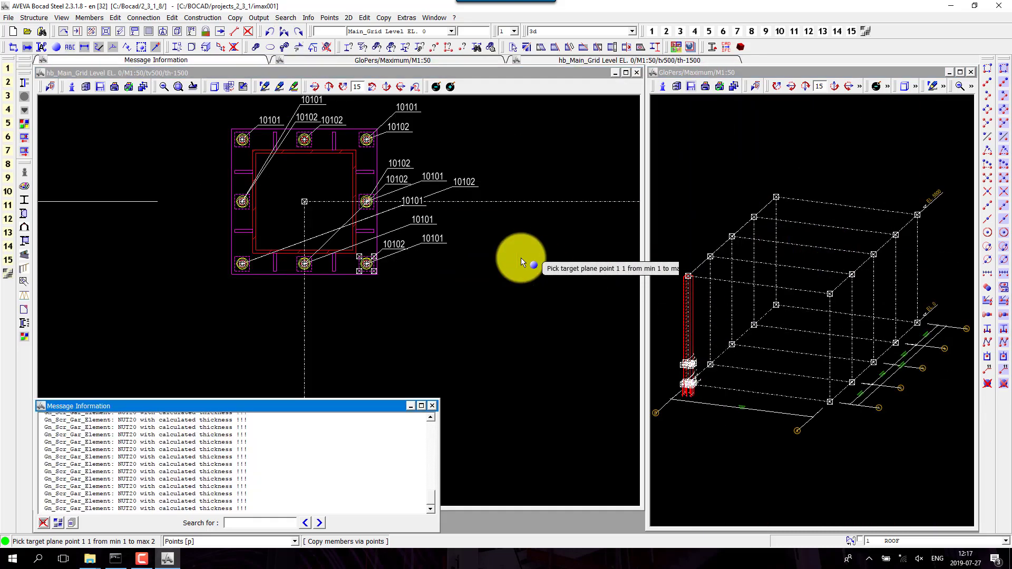
pyautogui.click(359, 271)
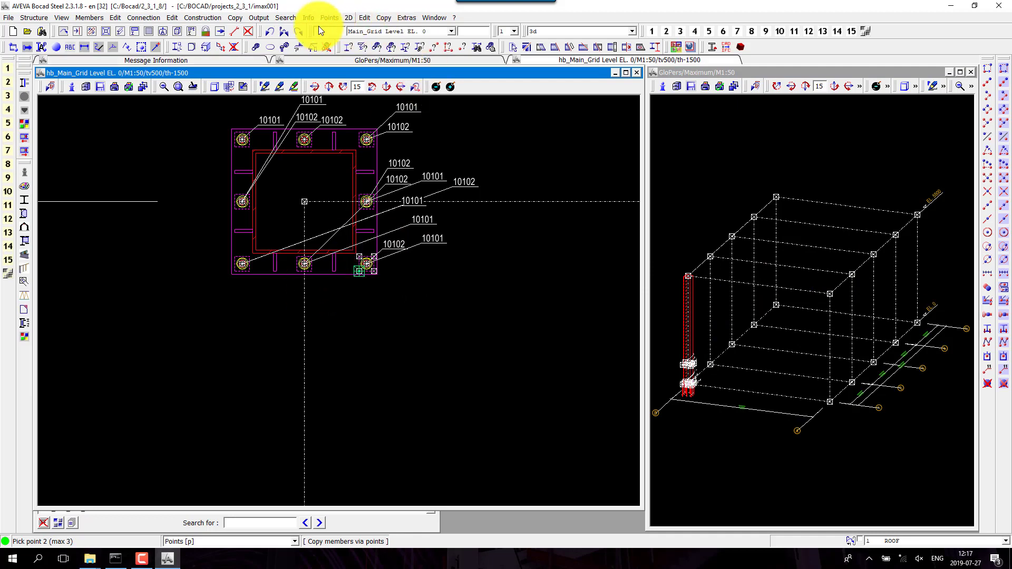
pyautogui.click(307, 19)
pyautogui.click(346, 78)
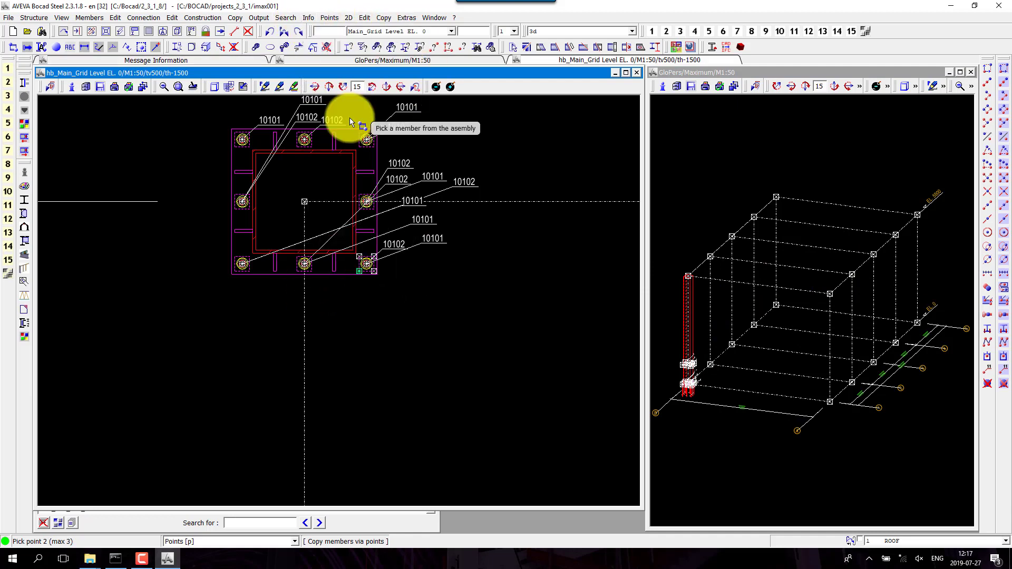
pyautogui.click(377, 241)
pyautogui.scroll(5, 294, 492)
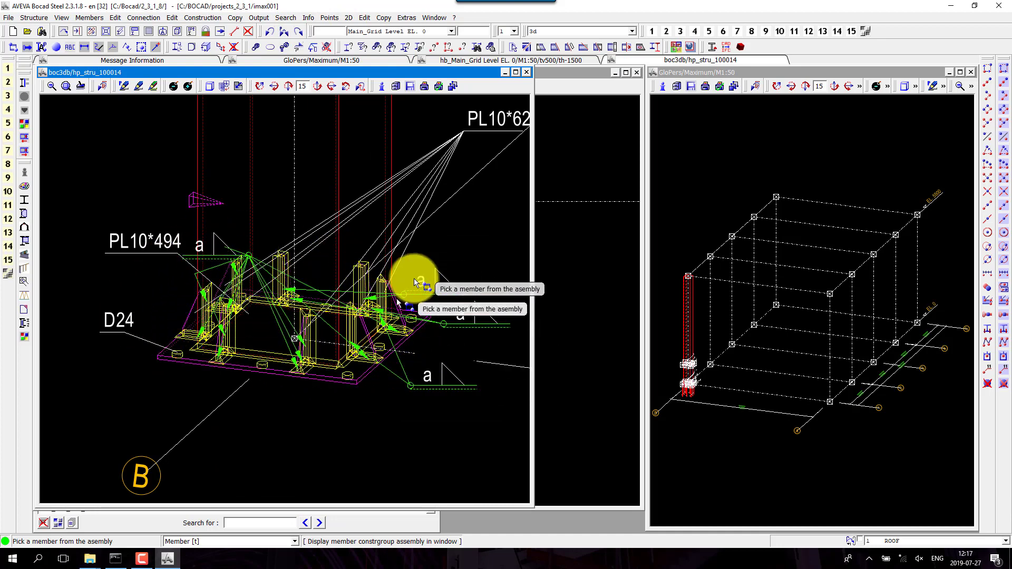
pyautogui.click(527, 73)
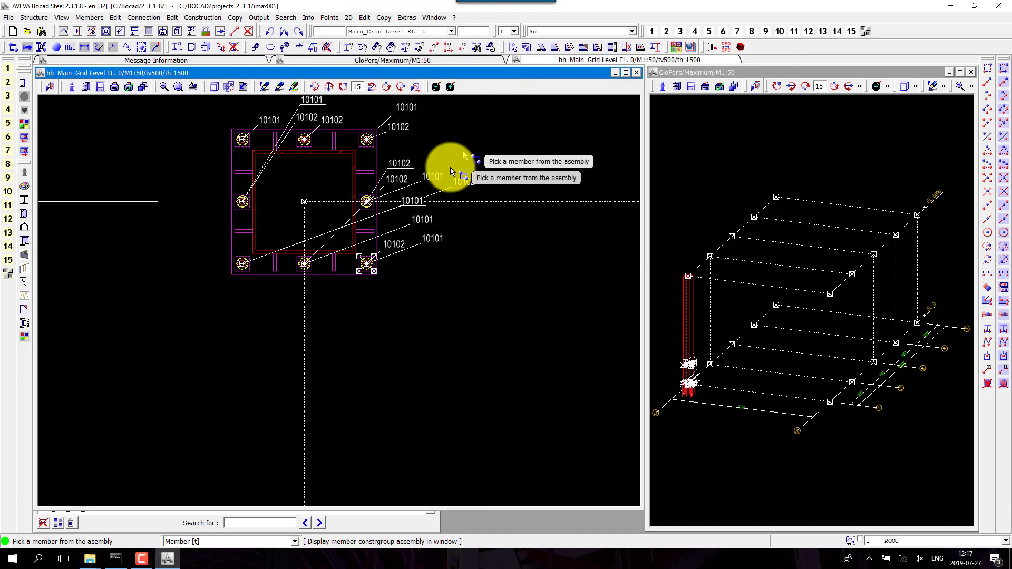
# - Display the lower-middle anchor's assembly in its own window, check its parts and welds, and close the window
pyautogui.click(311, 270)
pyautogui.moveTo(159, 348); pyautogui.dragTo(298, 486, button='middle')
pyautogui.middleClick(205, 394)
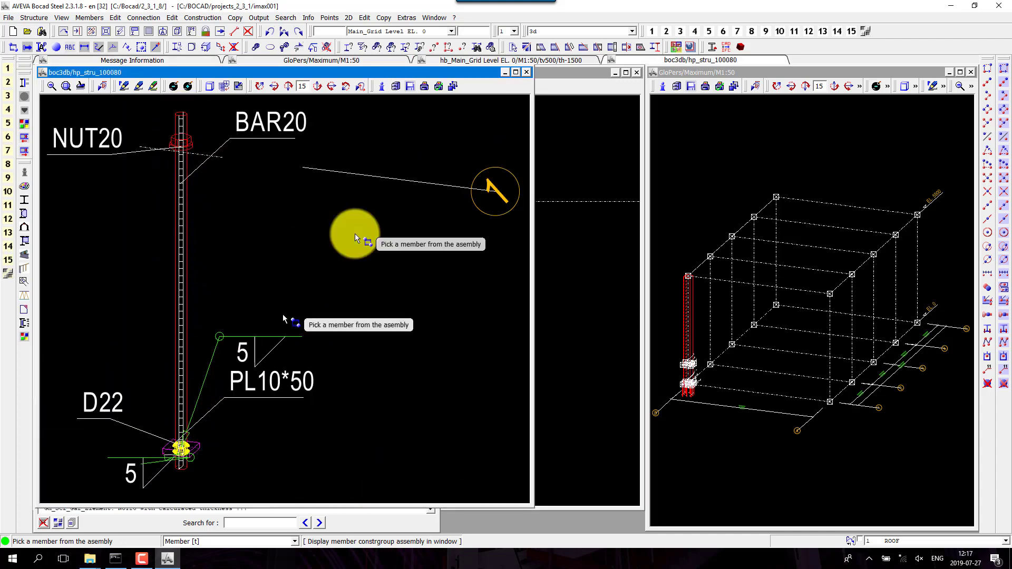
pyautogui.click(527, 72)
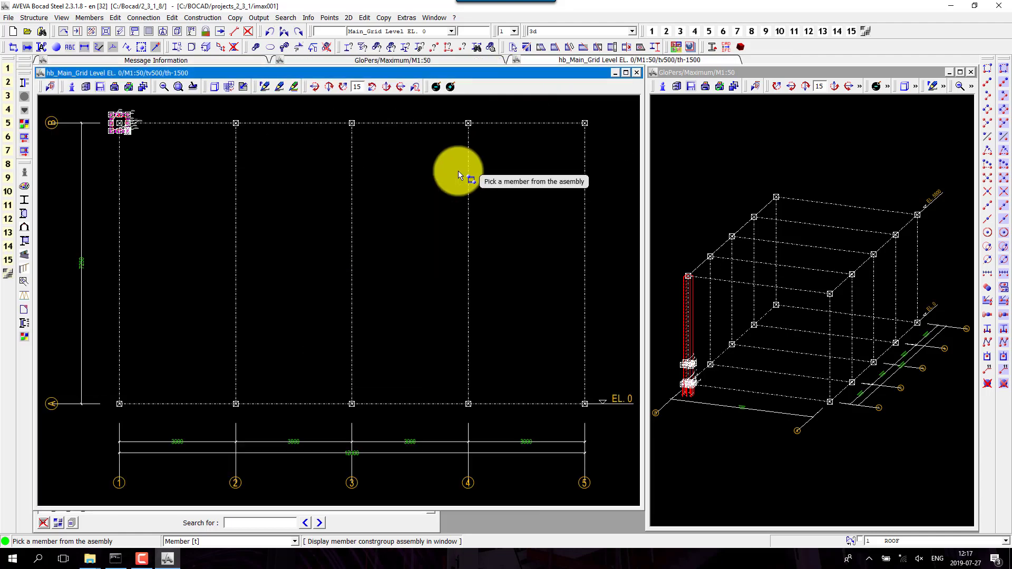